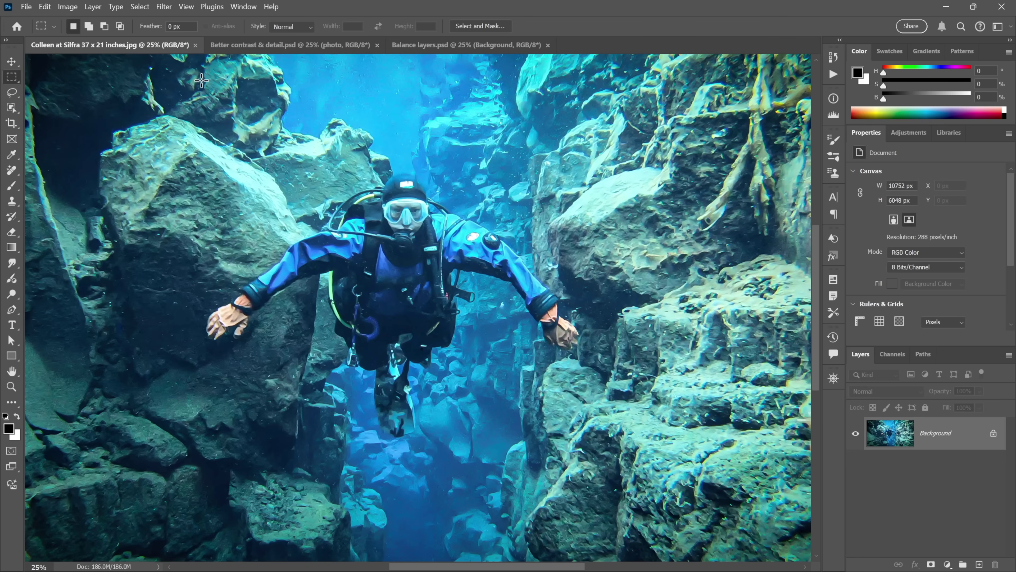
Step: Try Auto Color on the diver photo, then undo it
click(71, 7)
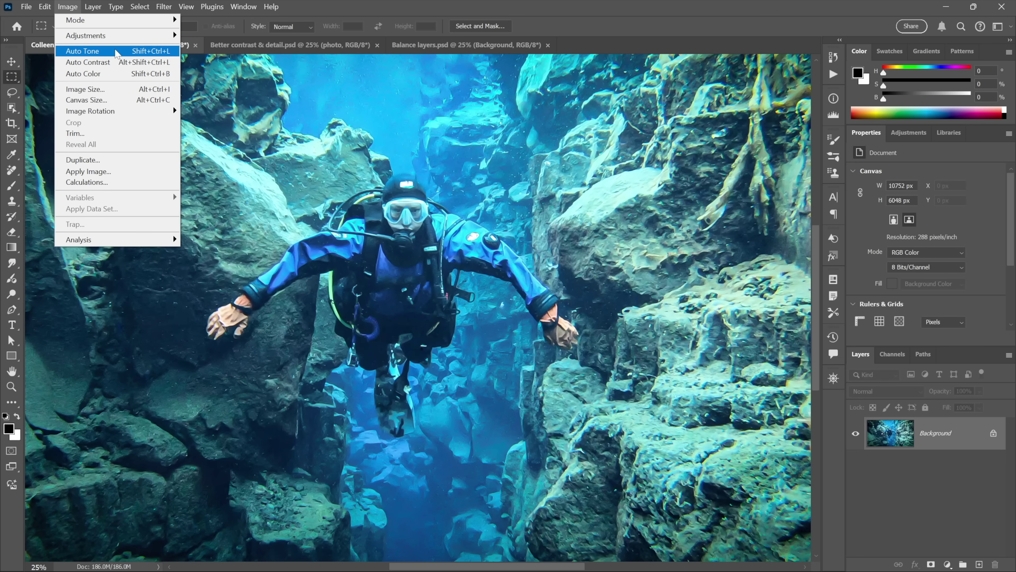
click(120, 78)
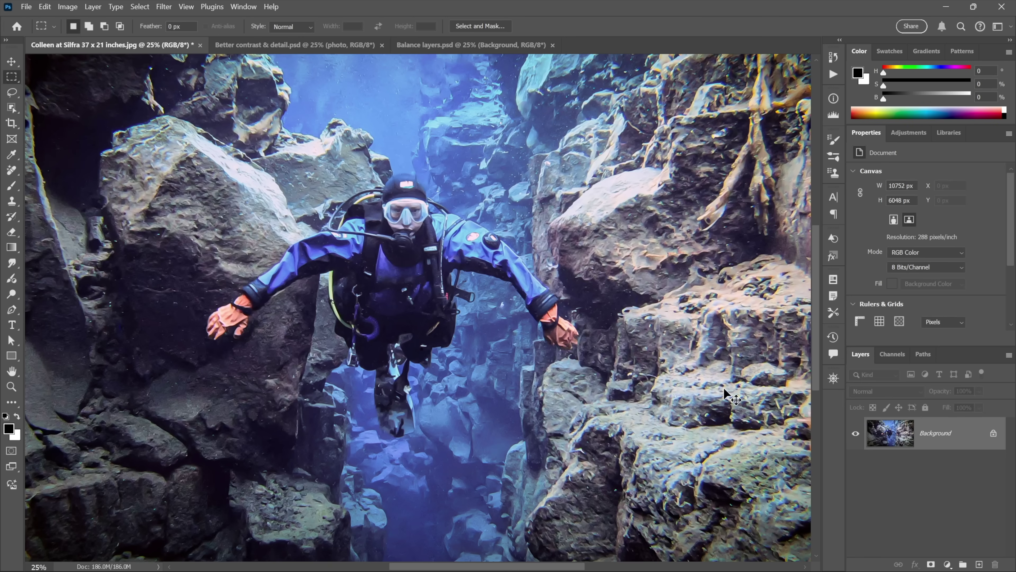
key(ctrl+z)
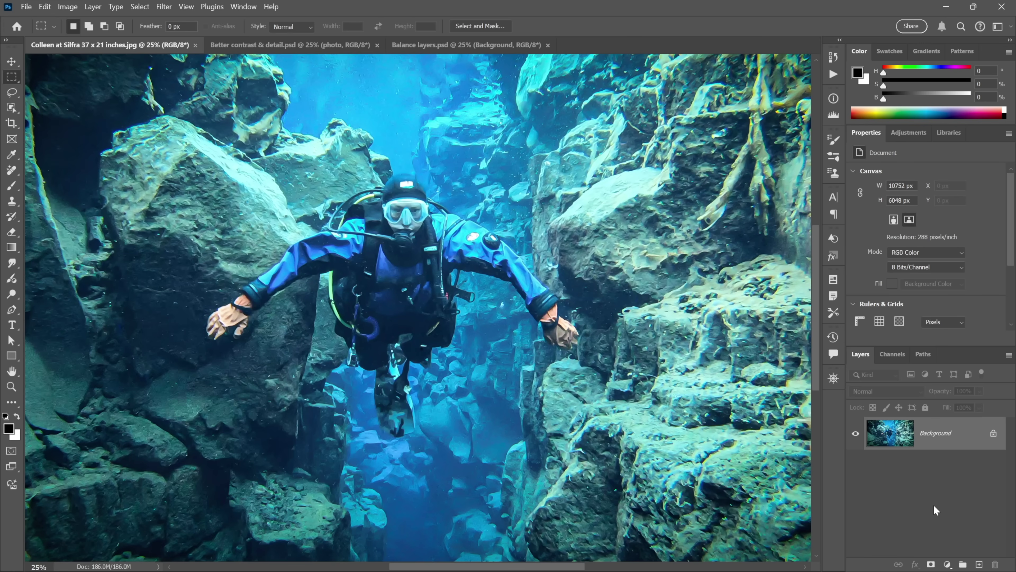
Step: Add a Levels adjustment layer and bring up its Auto Color Correction Options
click(947, 564)
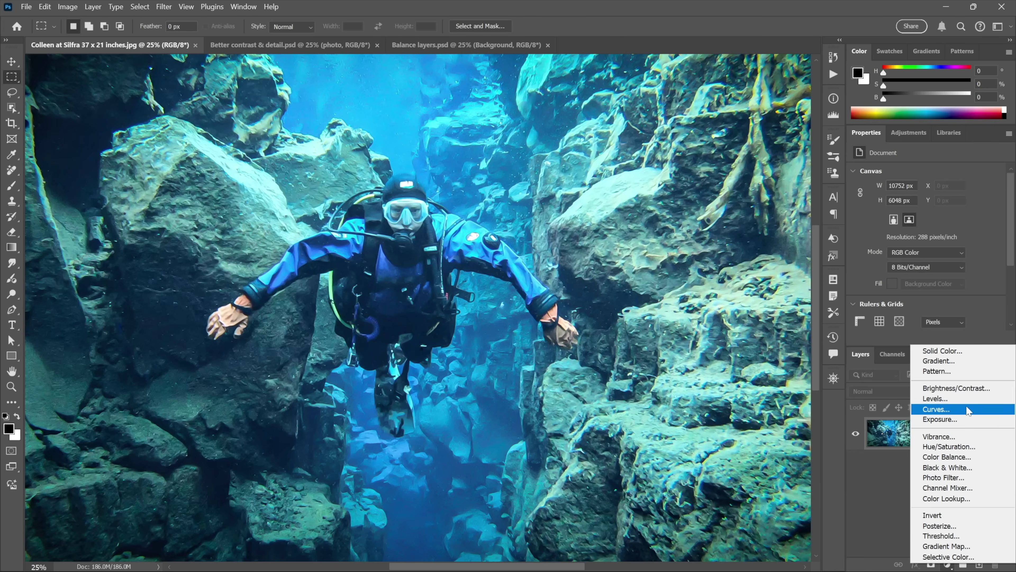
click(966, 399)
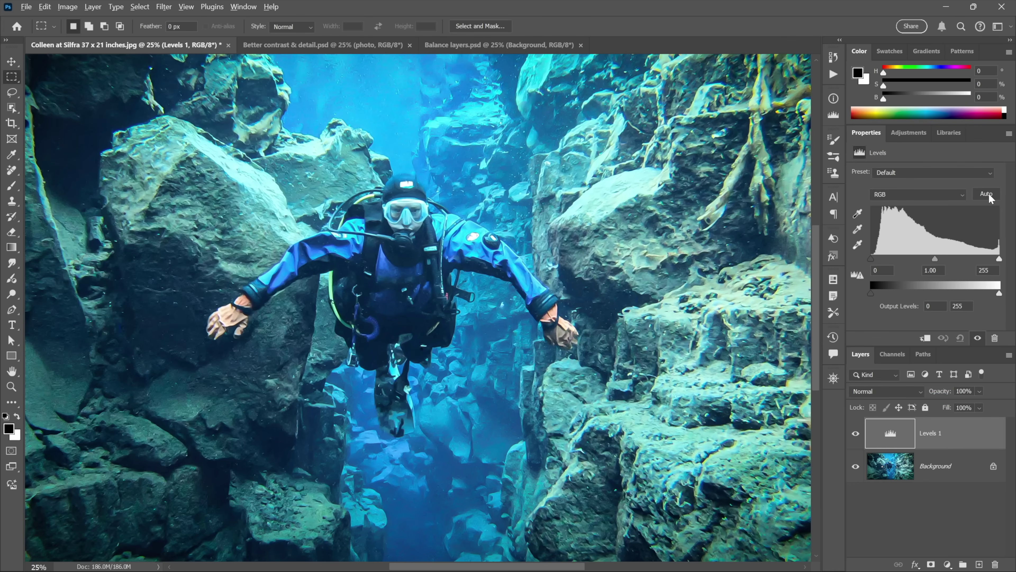
alt+click(986, 194)
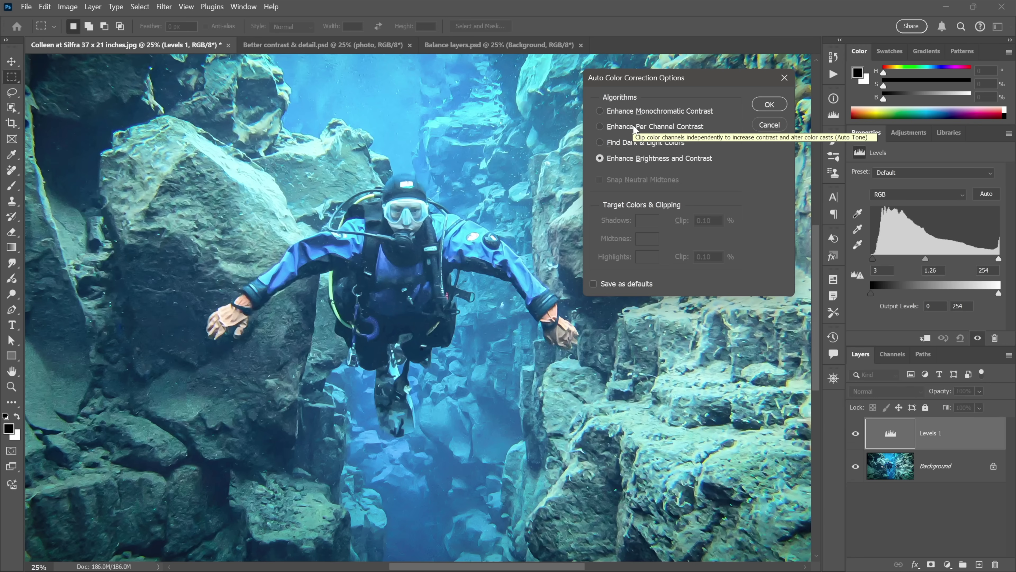
Step: Choose Find Dark & Light Colors, snap neutral midtones, set highlight clip to 1%, and edit the midtone swatch
click(634, 148)
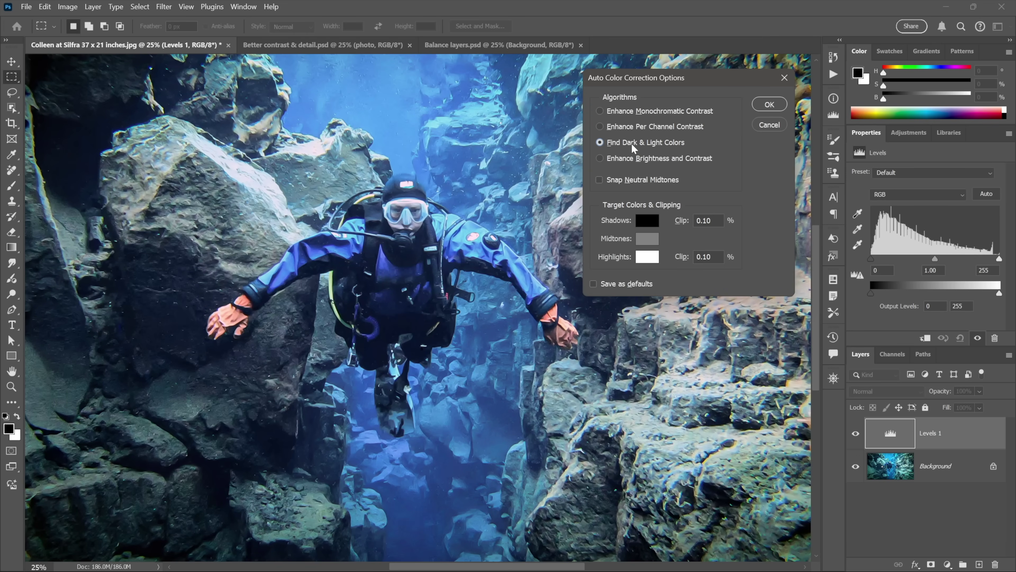
click(633, 181)
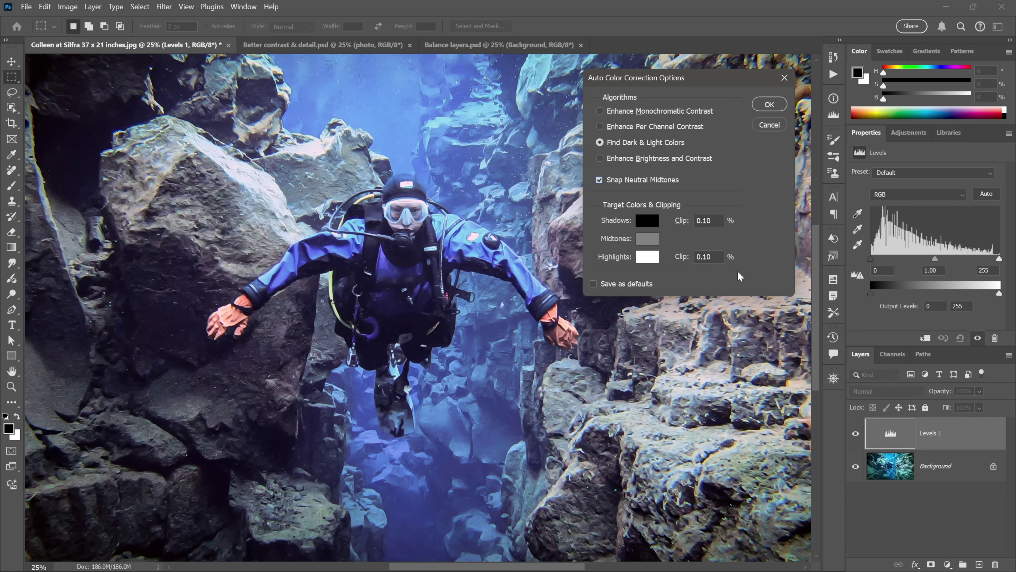
click(707, 257)
text(1)
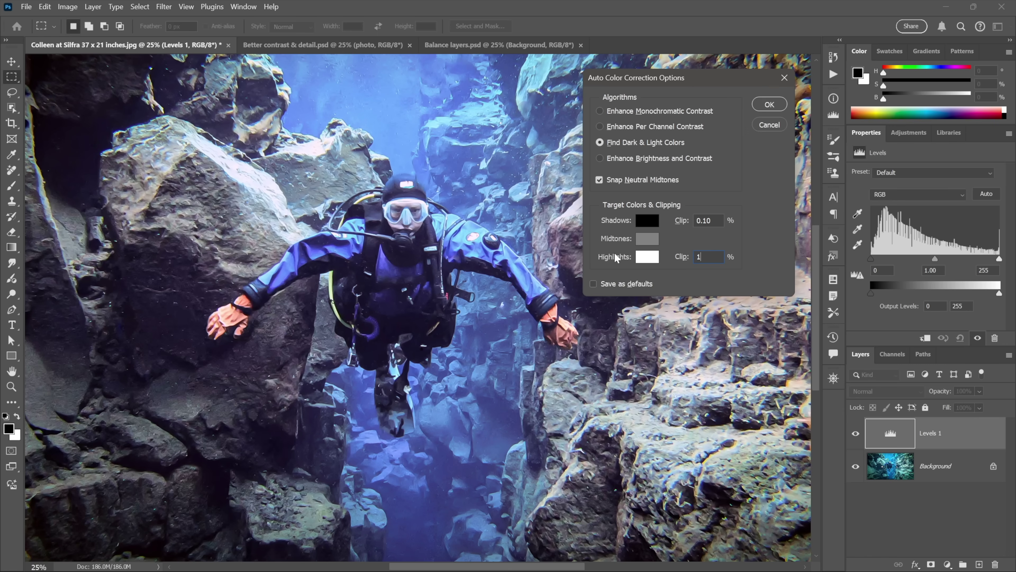
click(646, 240)
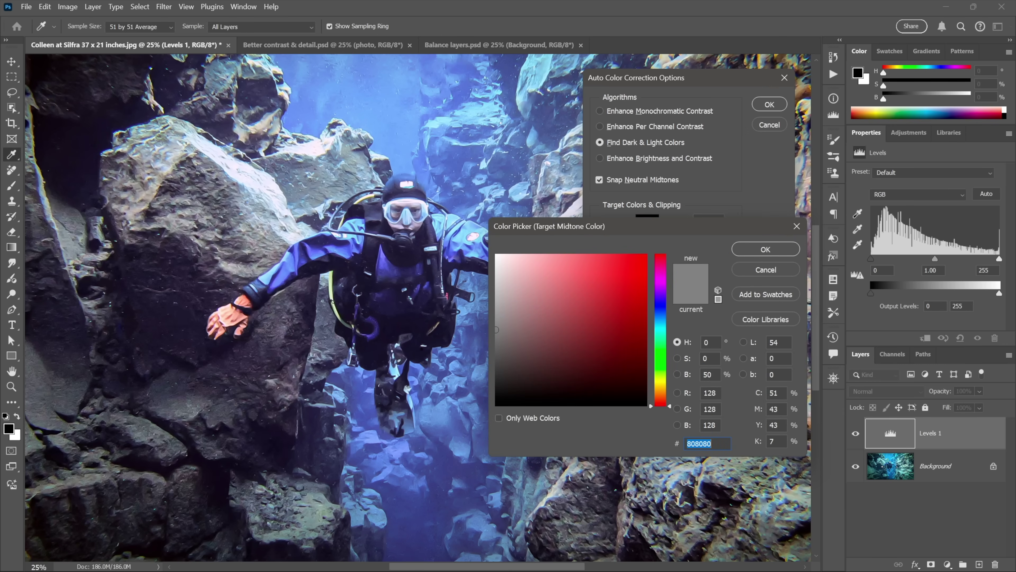
Step: Set the midtone target colour to saturation 30 and hue 20
click(707, 358)
text(10)
key(shift+Up)
key(shift+Up)
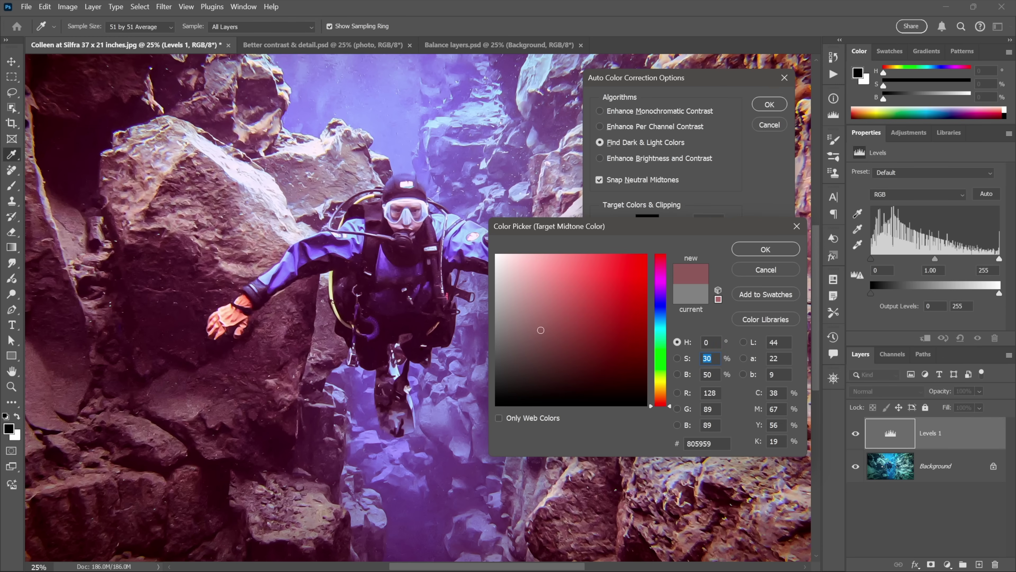
key(shift+Tab)
key(shift+Up)
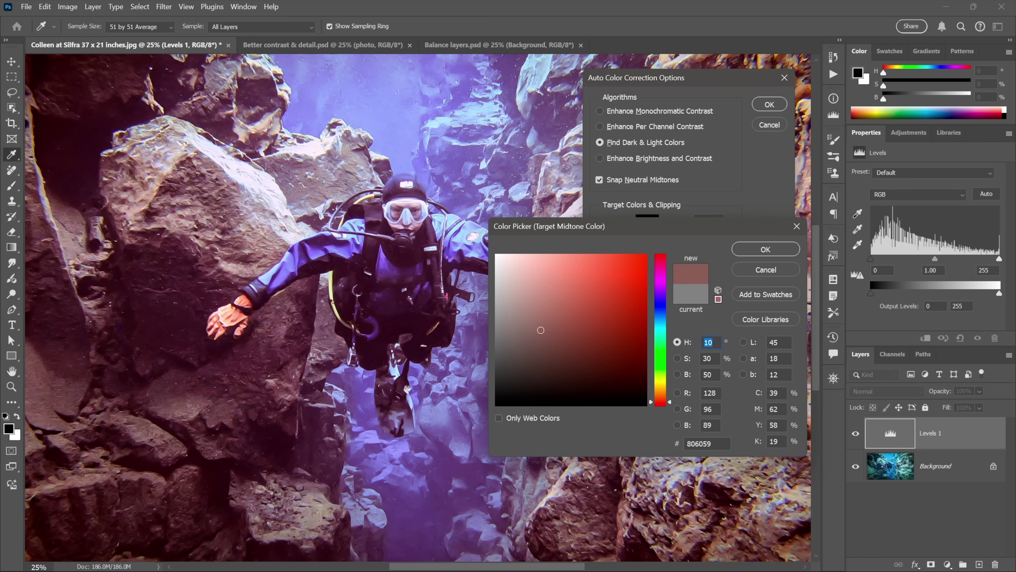
key(shift+Up)
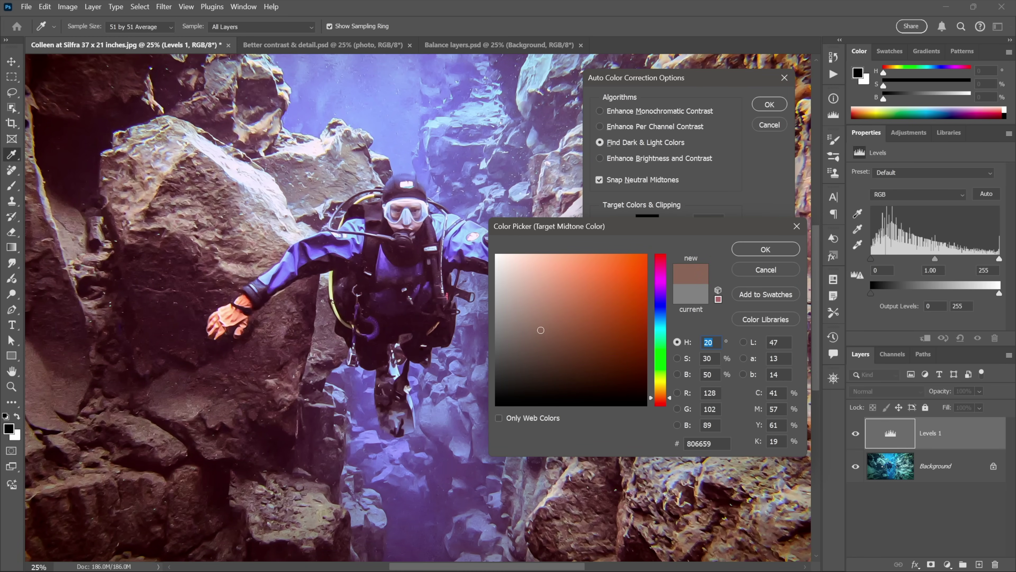
click(738, 250)
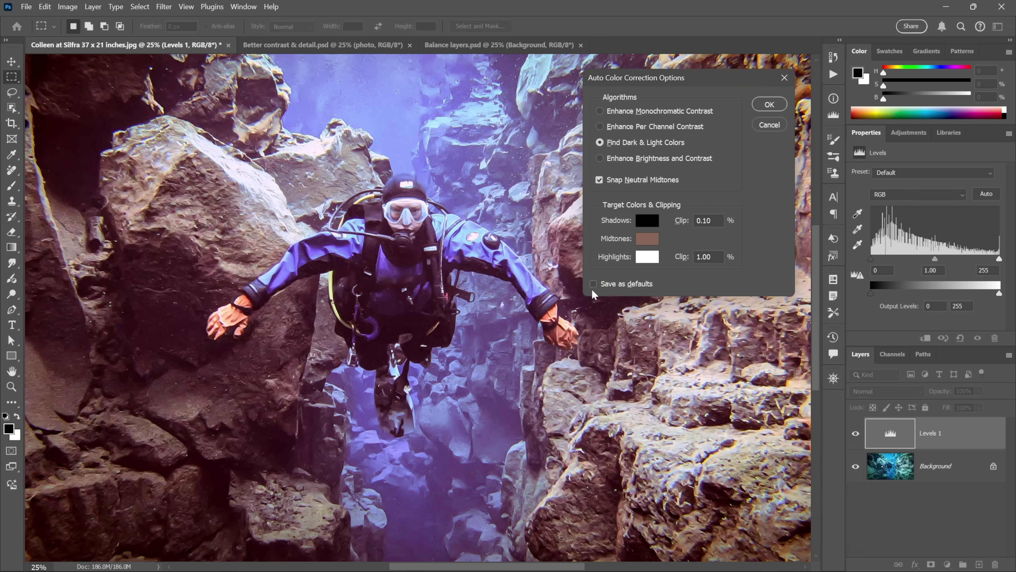
Step: Apply the auto correction without saving defaults, then toggle Levels 1 off and on to compare
click(770, 105)
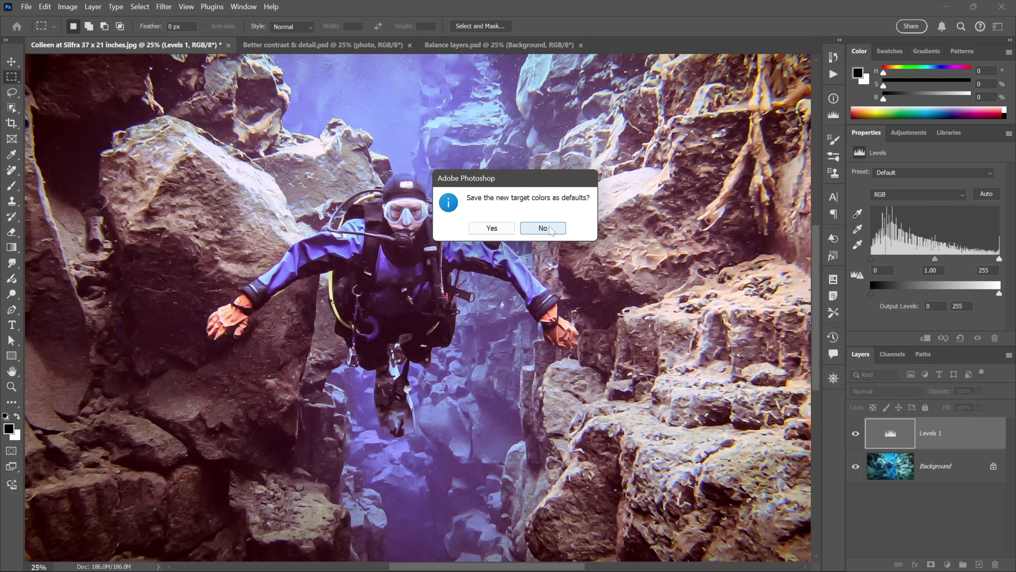
click(552, 230)
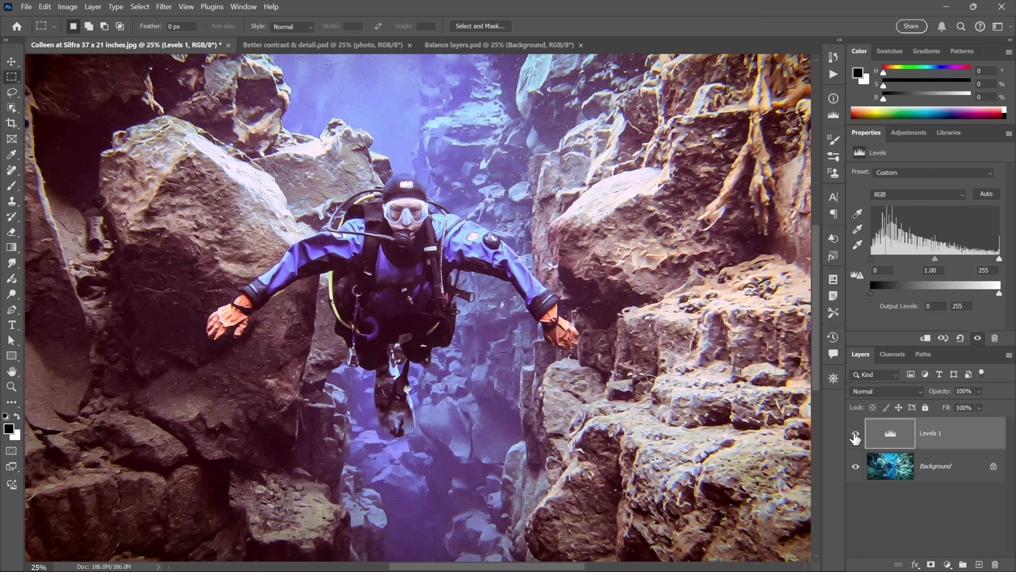
click(855, 434)
click(855, 435)
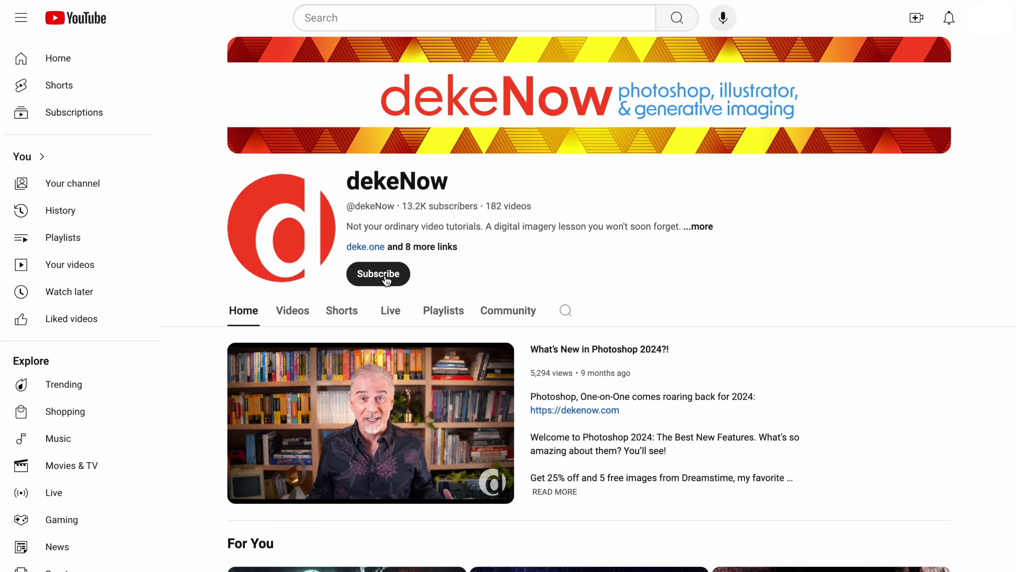
Step: Subscribe to the dekeNow channel with all notifications turned on
click(378, 274)
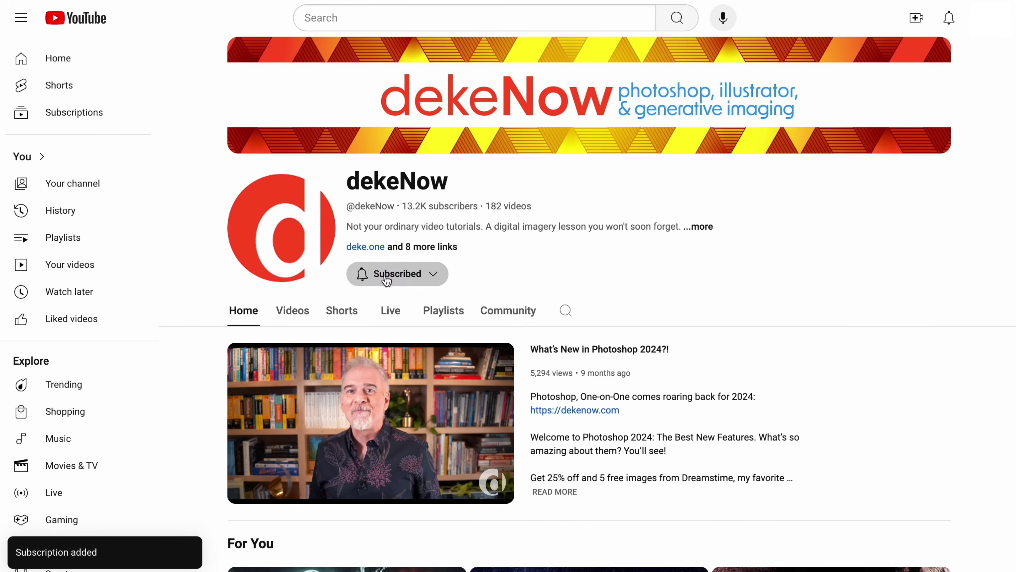
click(385, 281)
click(385, 299)
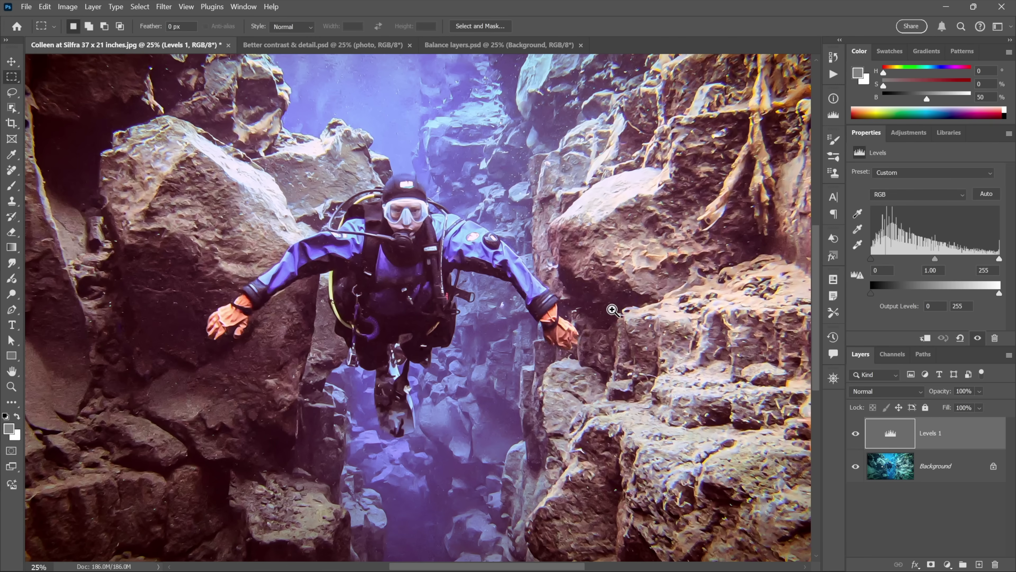
Step: Zoom in on the rocks beside the diver's hand and select the Background layer
drag(612, 309, 388, 305)
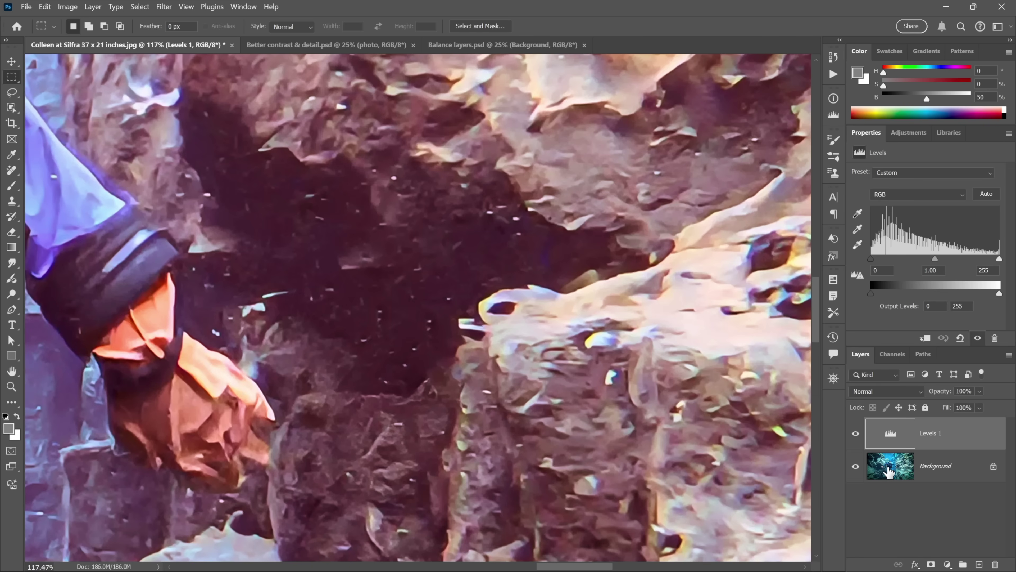
click(889, 472)
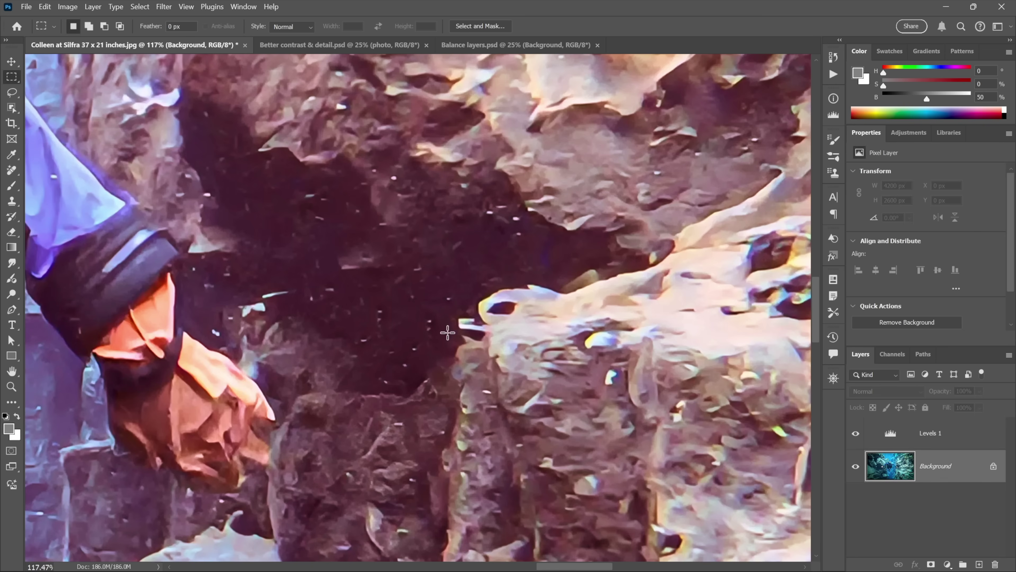
Step: Apply Dust & Scratches to the Background with Radius 8 pixels and Threshold 40 levels
click(162, 8)
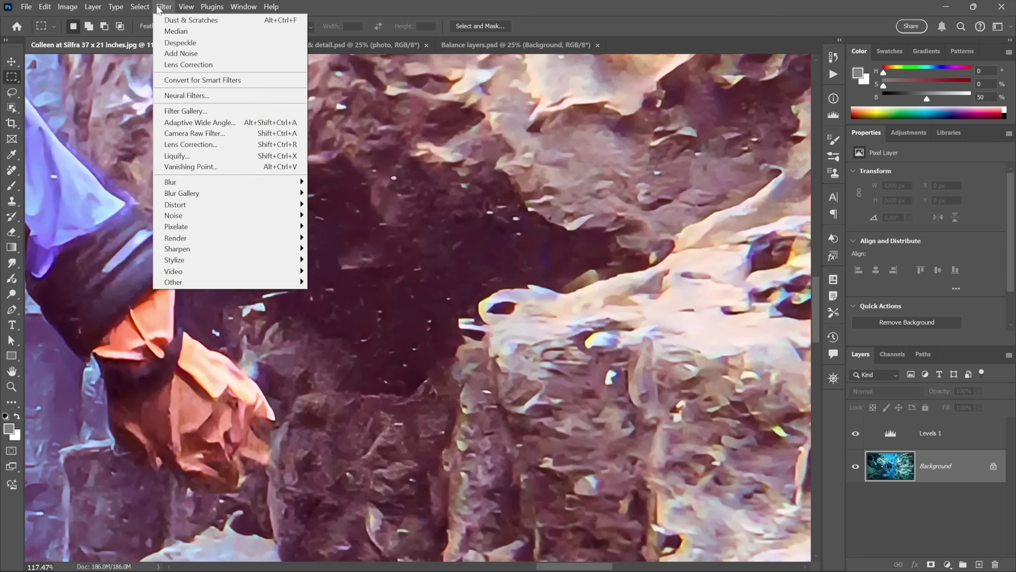
mouse_move(223, 217)
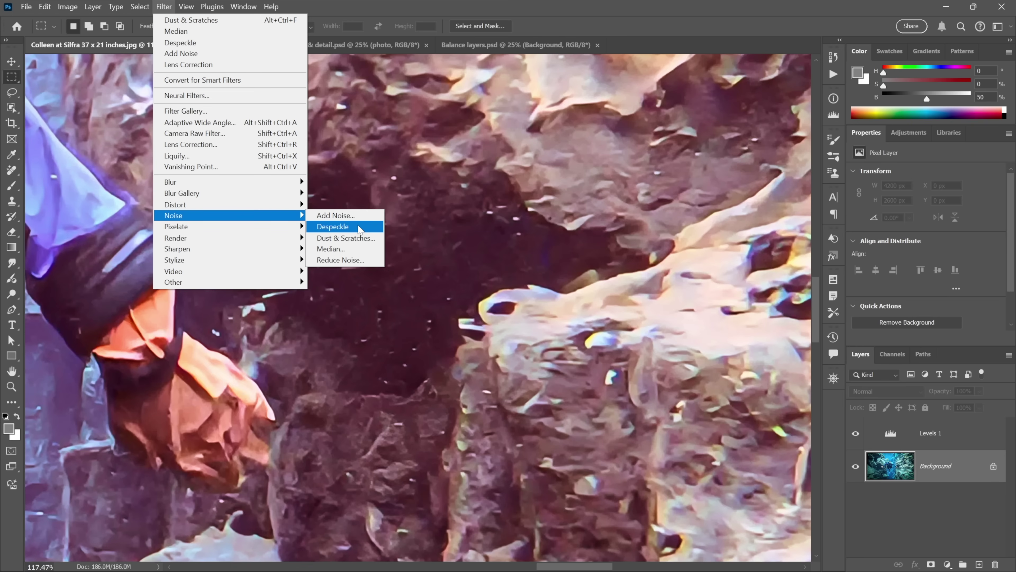
click(376, 239)
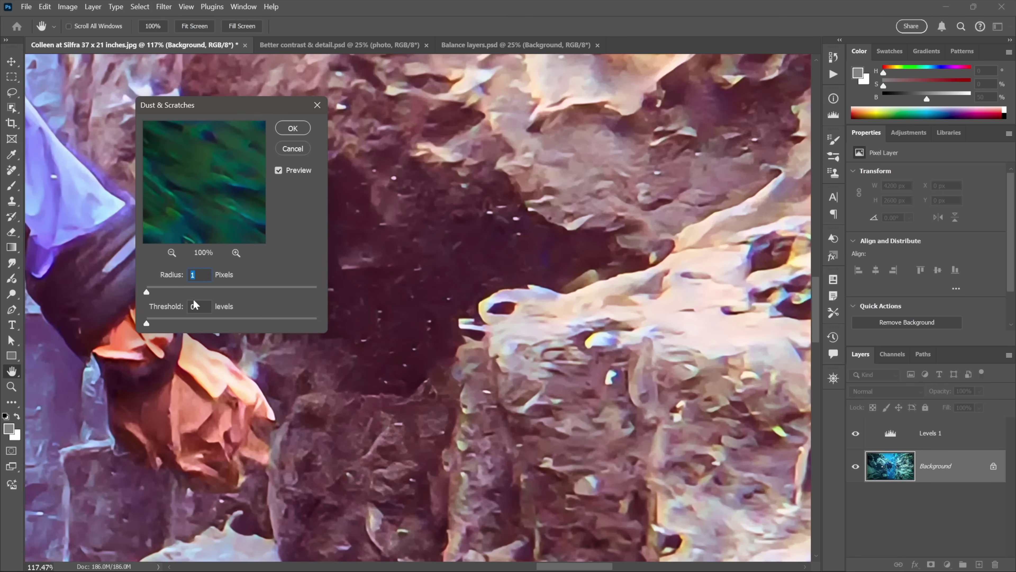
text(8)
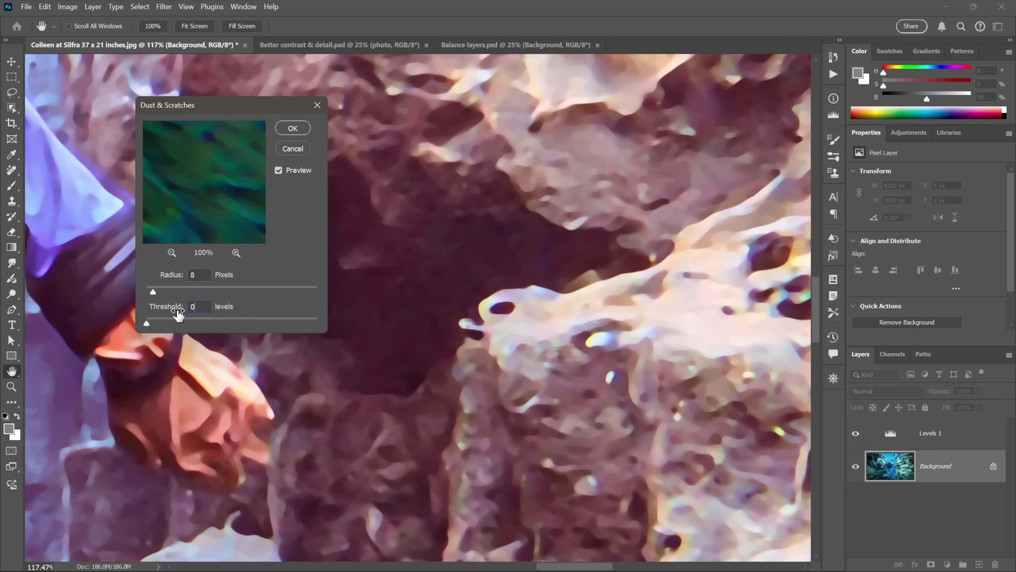
key(shift+Up)
key(shift+Up)
key(shift+Up)
key(shift+Up)
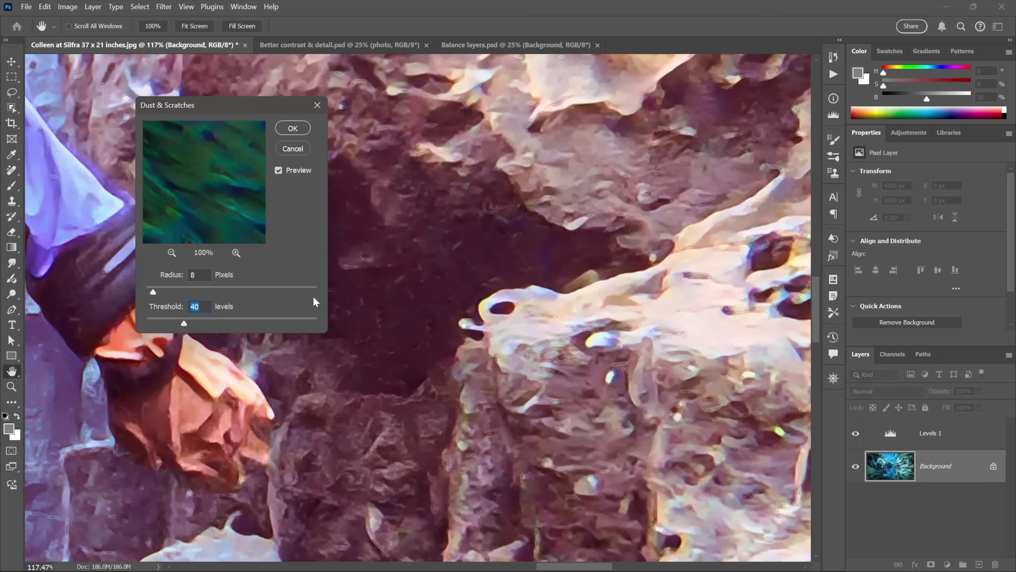
click(293, 128)
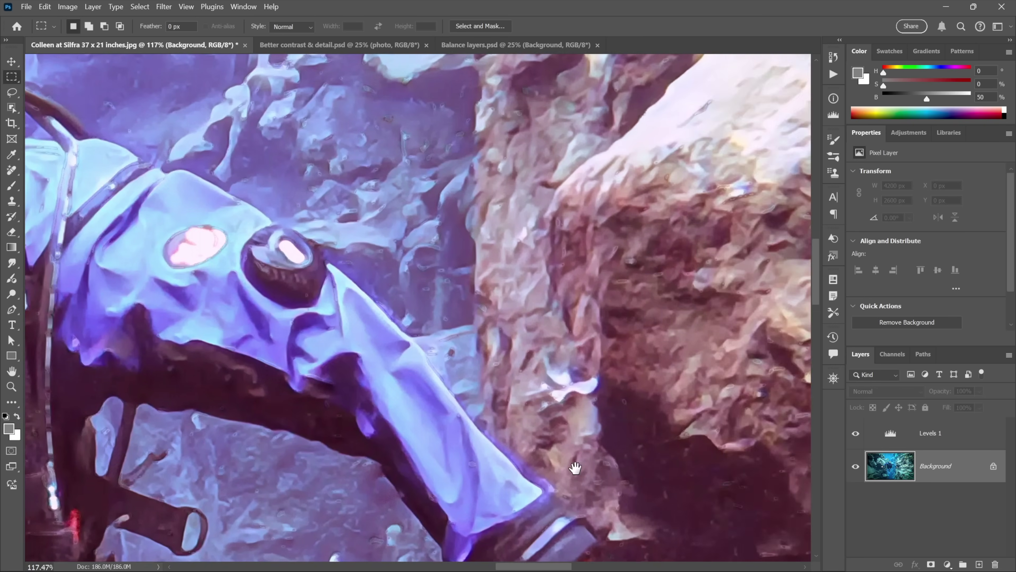
drag(575, 467, 637, 457)
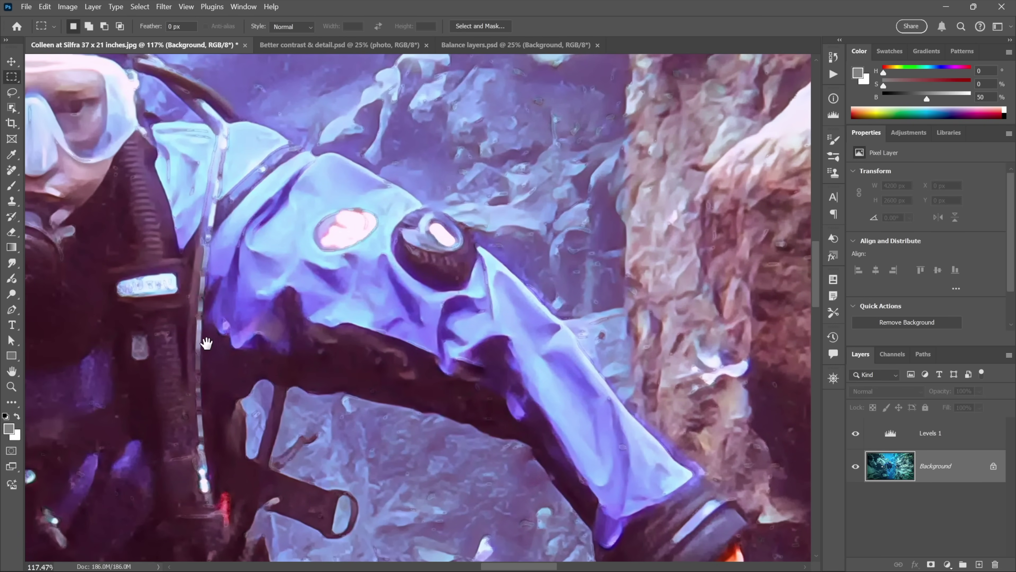
drag(106, 227, 503, 345)
scroll(483, 315, up, 2)
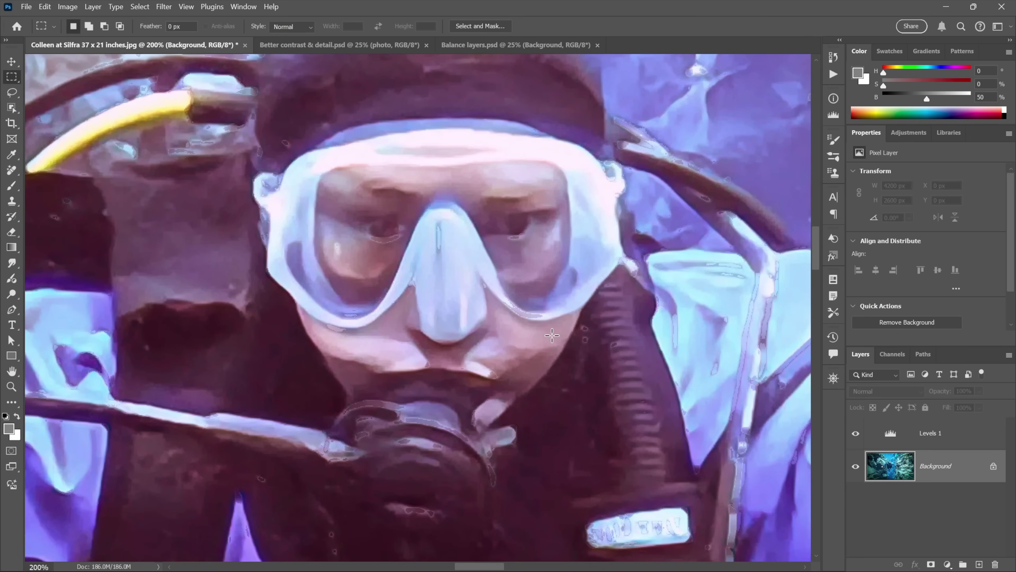
drag(647, 427, 379, 220)
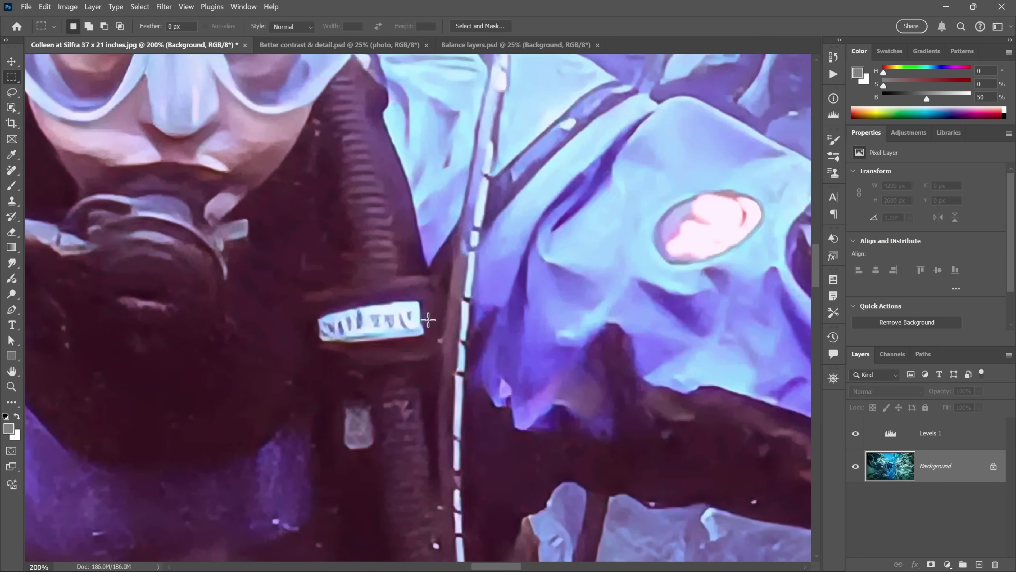
key(ctrl+minus)
key(ctrl+minus)
key(ctrl+minus)
key(ctrl+minus)
key(ctrl+minus)
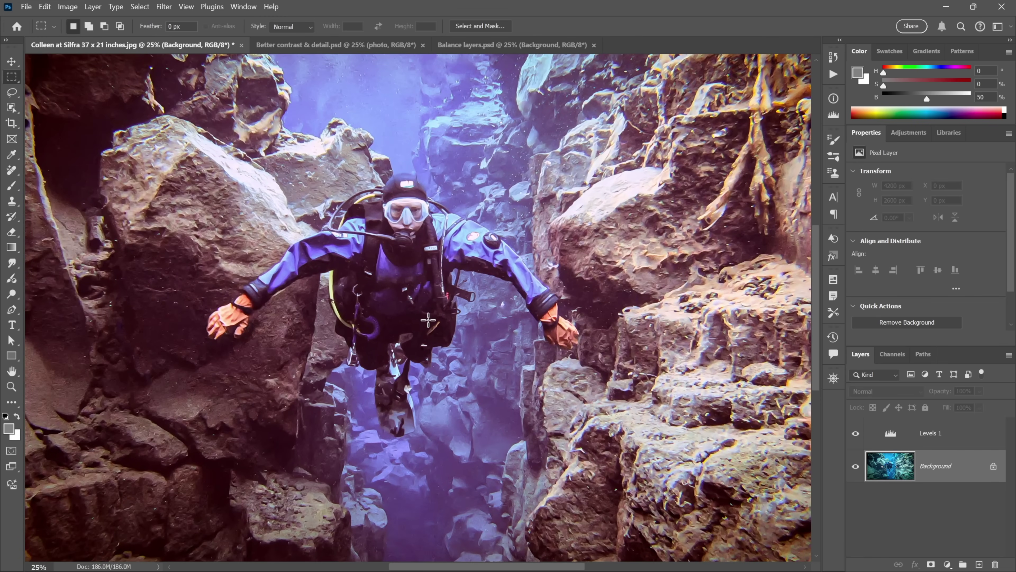
Step: Convert the diver photo to a smart object and apply a Median filter at 8 px radius
right_click(502, 324)
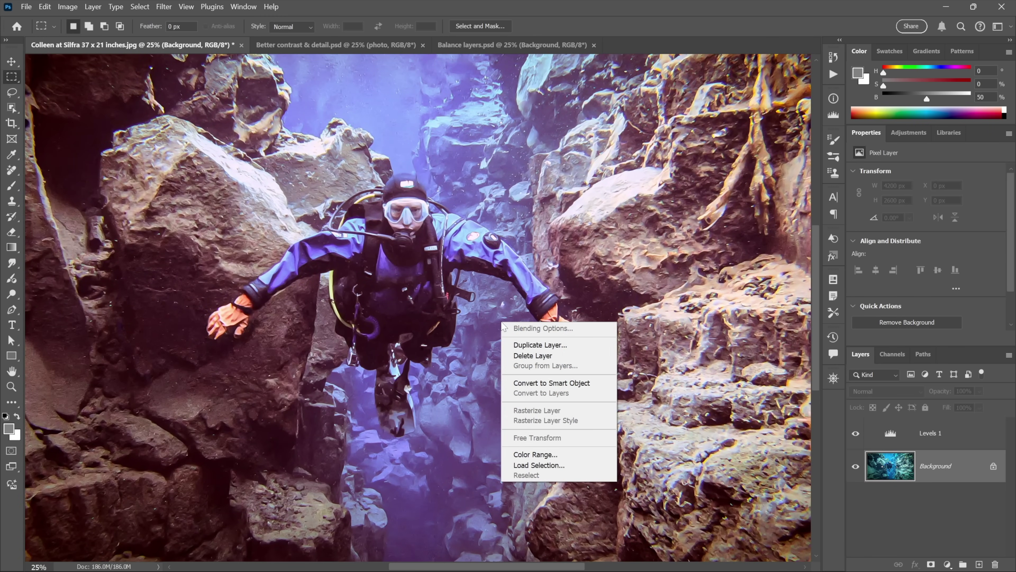
click(587, 384)
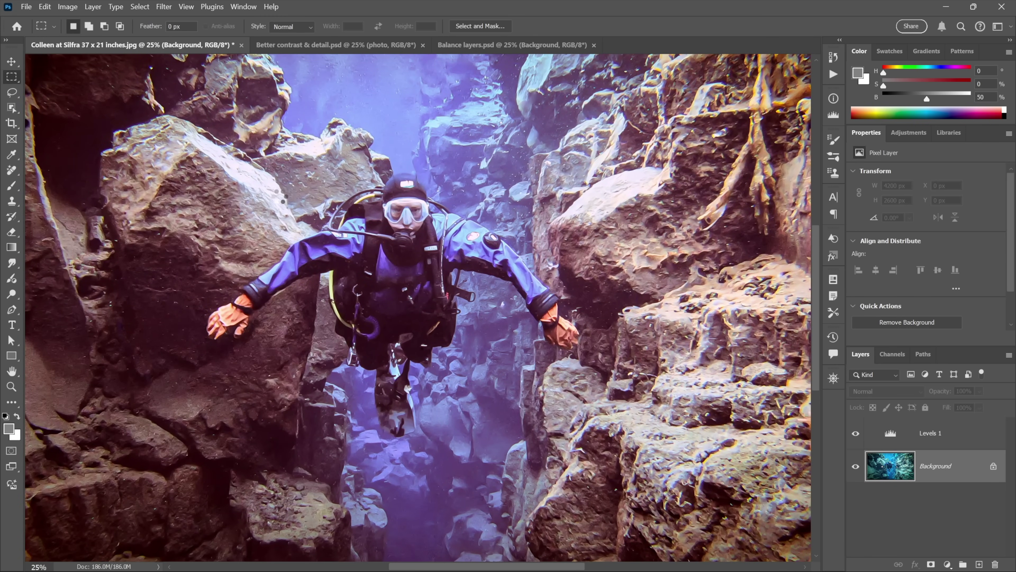
click(163, 6)
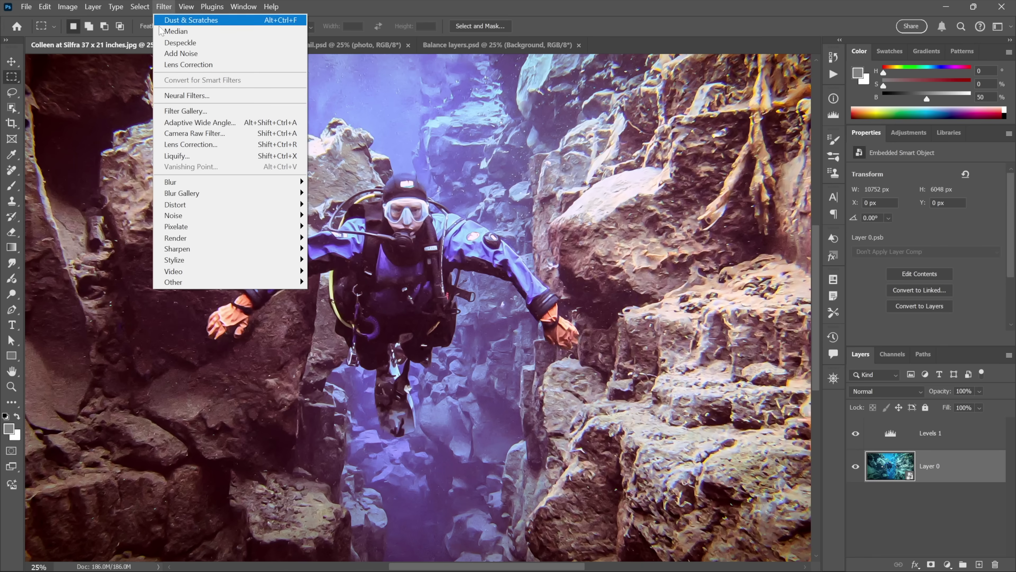
mouse_move(209, 216)
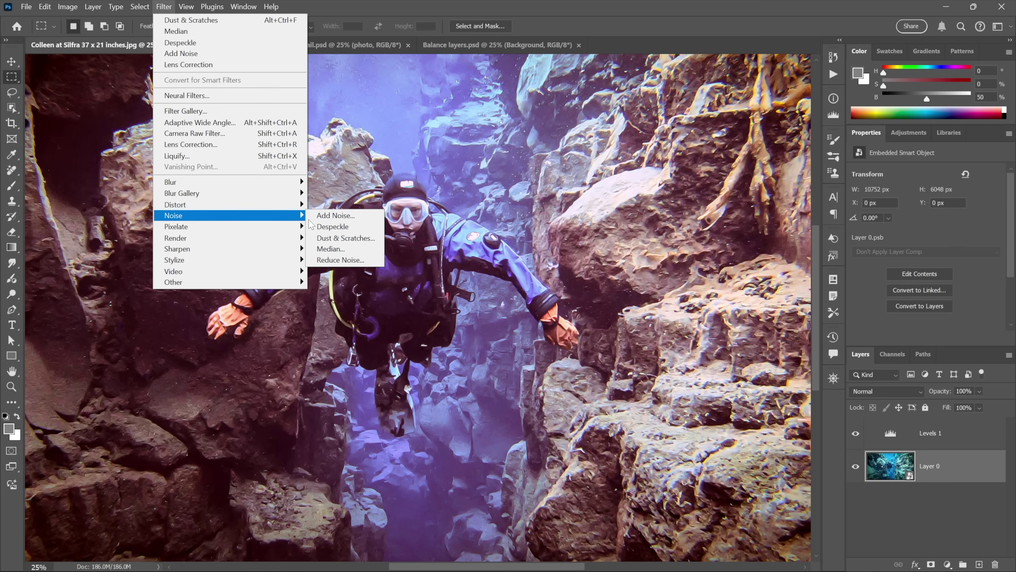
click(354, 249)
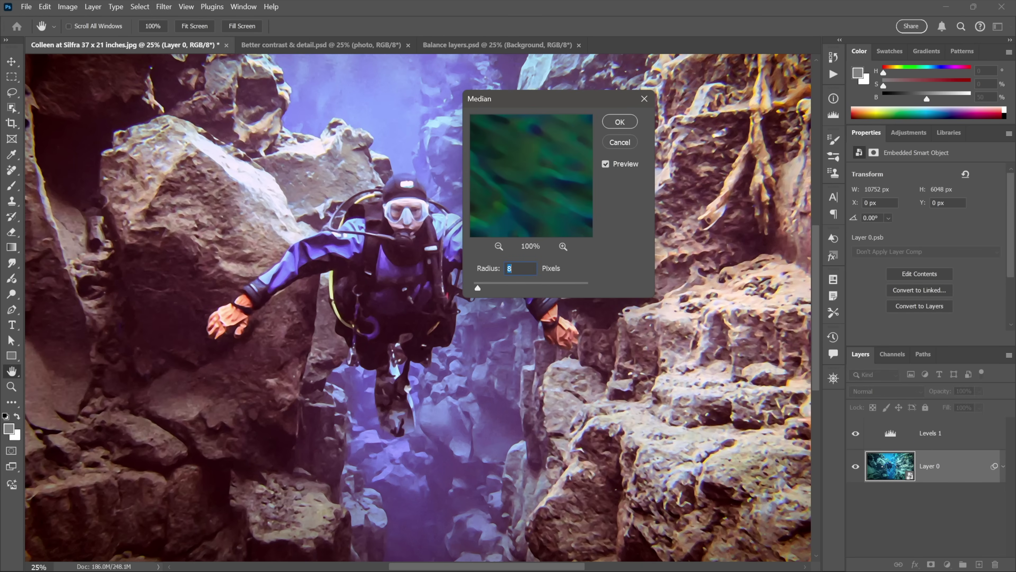
click(511, 268)
click(603, 315)
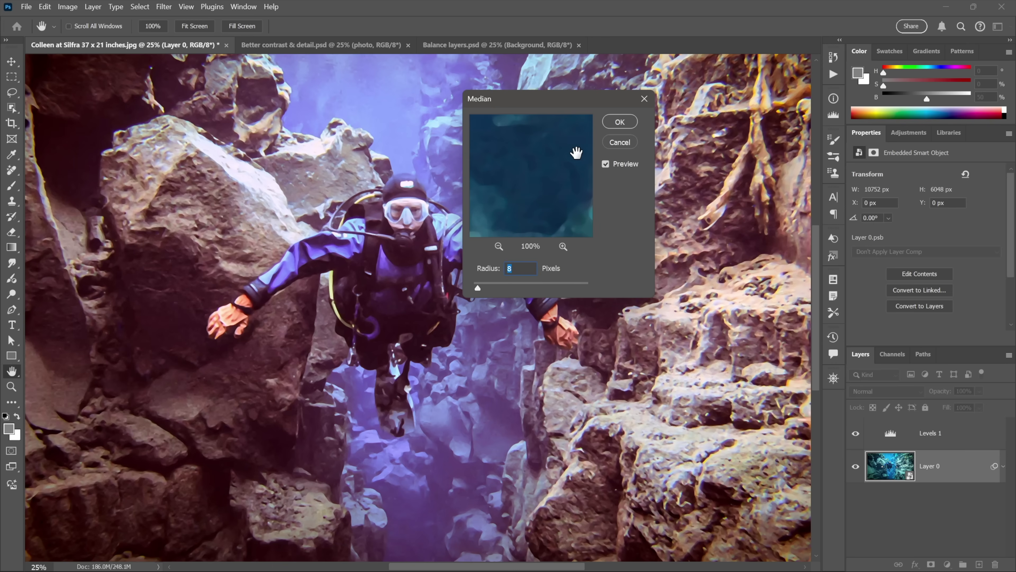
click(616, 121)
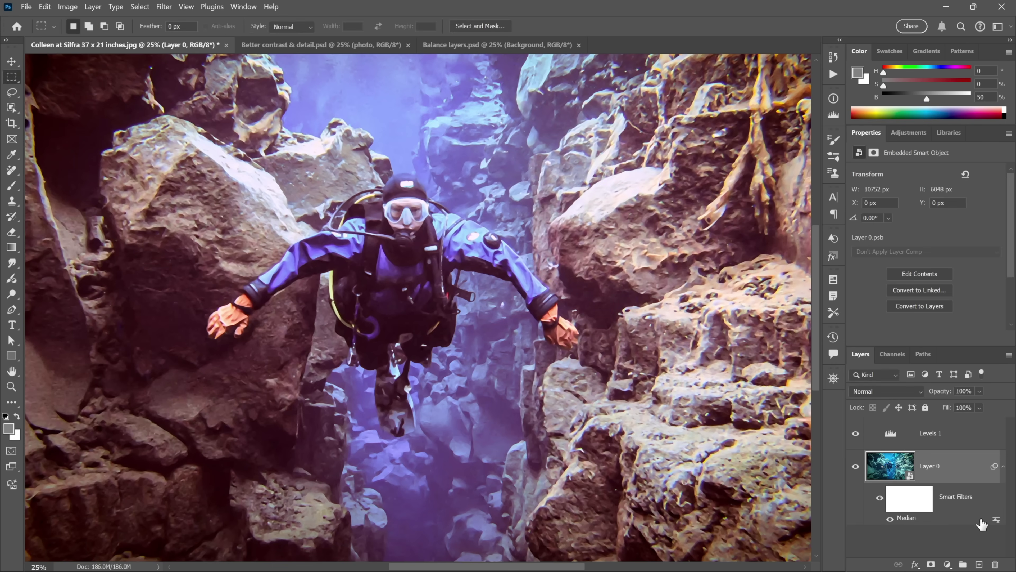
Step: Set the Median smart filter's blending mode to Darken at 100% opacity
double_click(996, 520)
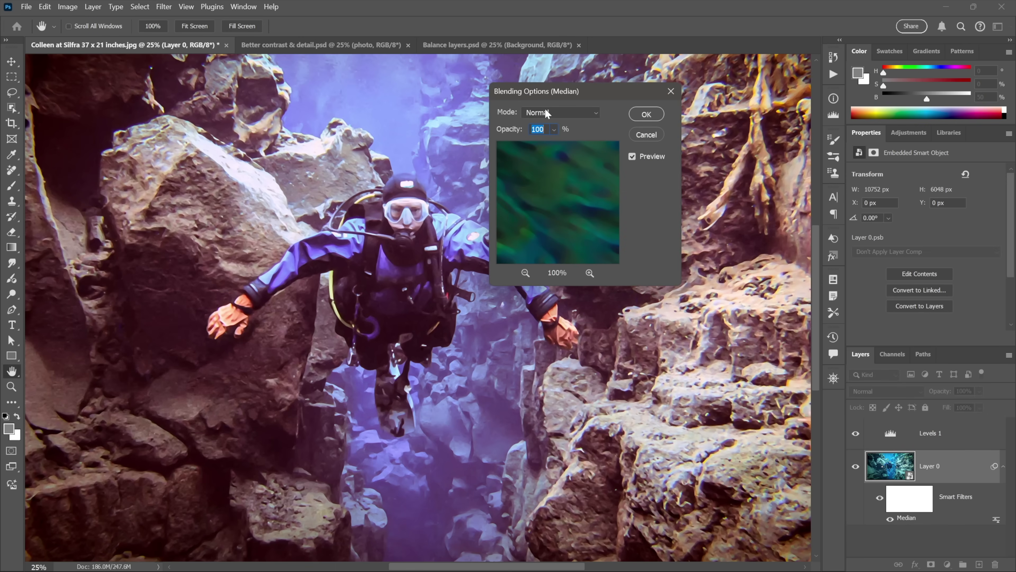
click(573, 117)
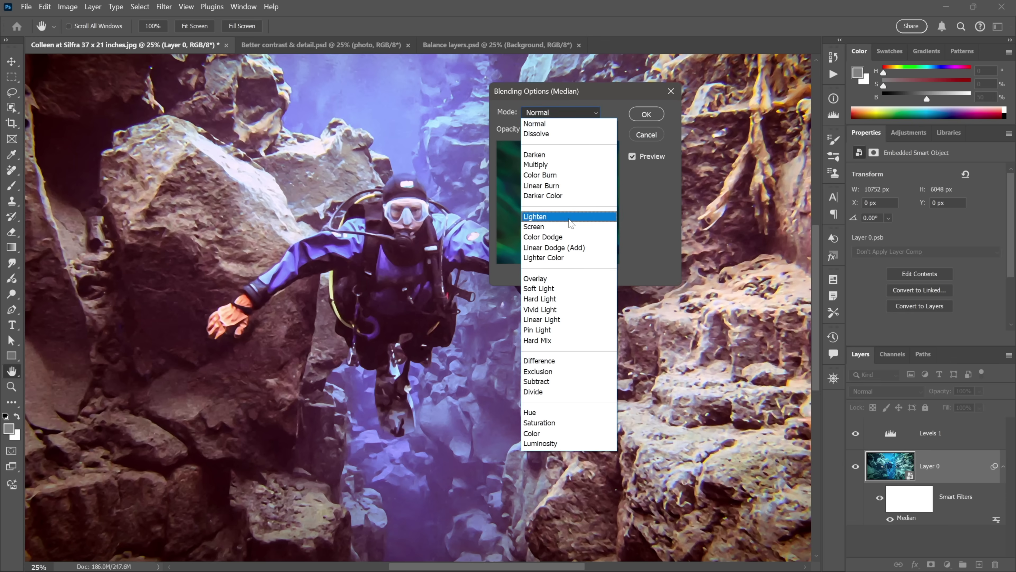
click(565, 156)
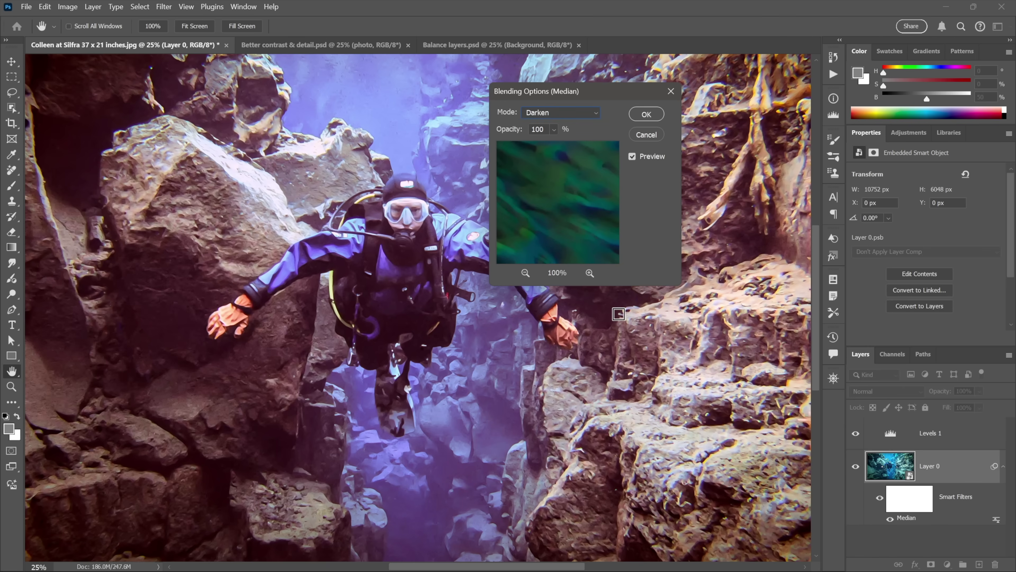
click(641, 120)
Step: Paint black on the Smart Filters mask to remove the Median effect from the diver's face
key(m)
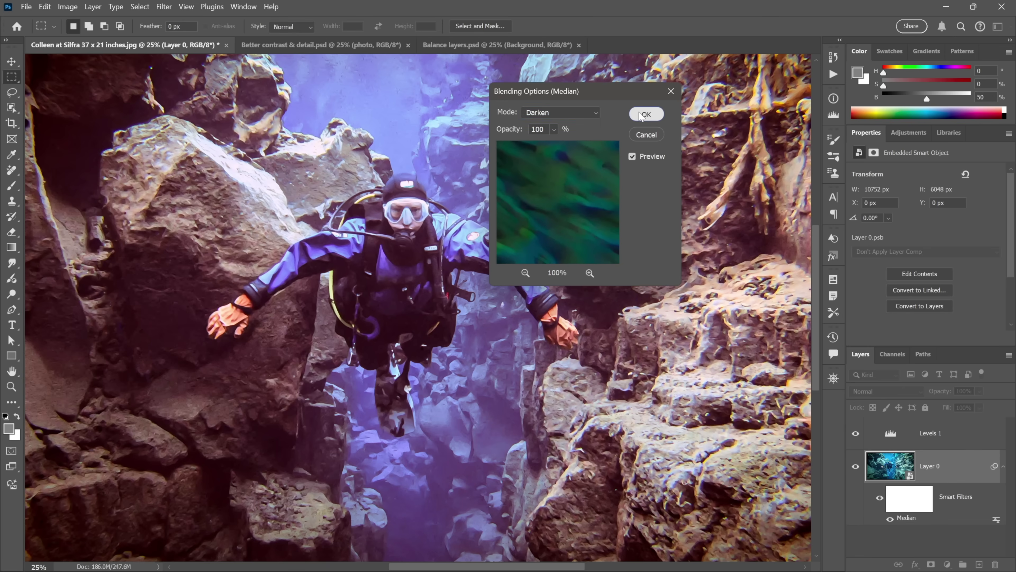
ctrl+click(403, 215)
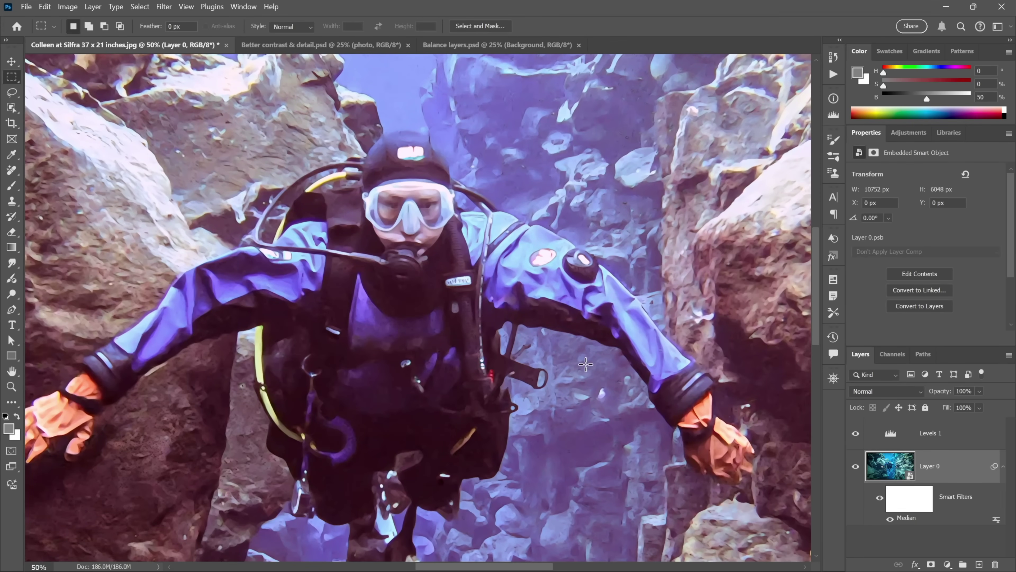
click(918, 507)
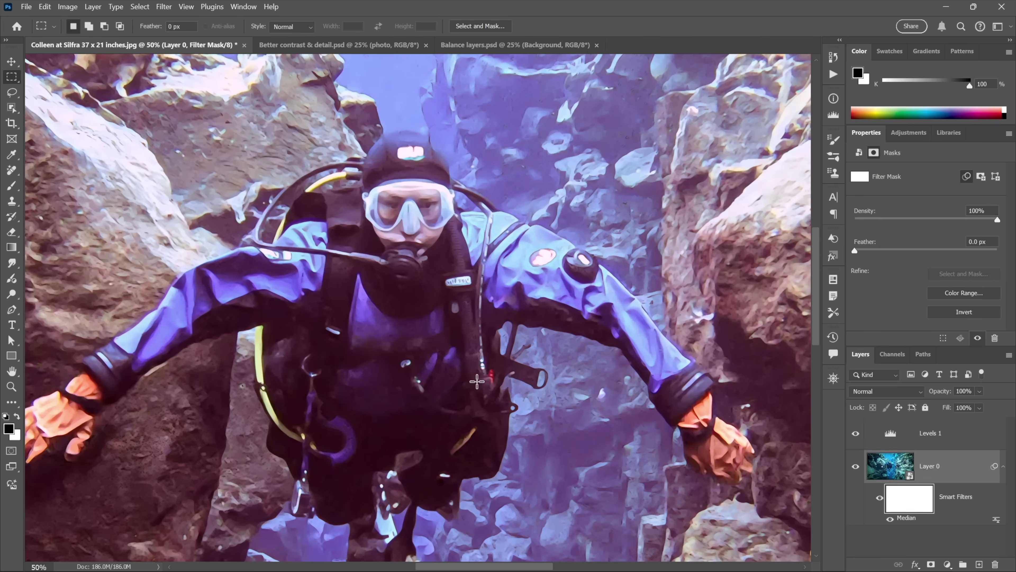
click(12, 186)
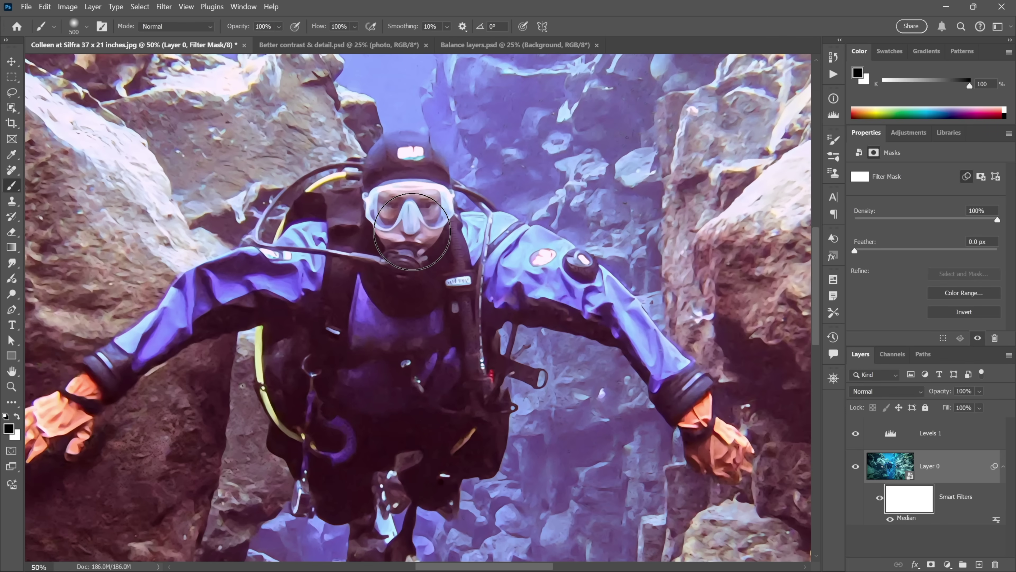
mouse_move(400, 228)
mouse_down()
mouse_move(425, 236)
mouse_move(379, 223)
mouse_move(420, 234)
mouse_move(396, 224)
mouse_move(394, 236)
mouse_up()
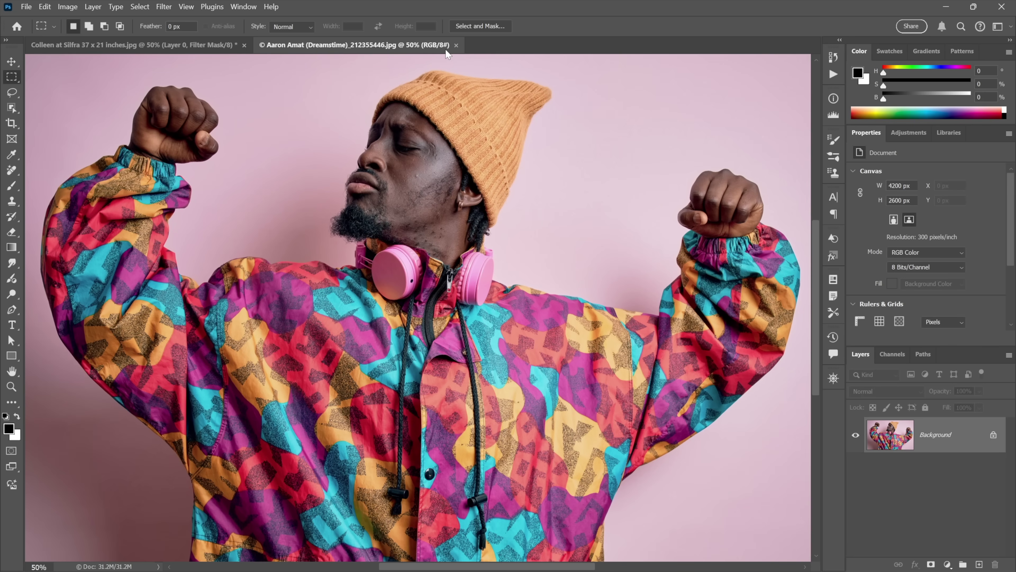
Step: Assign the image P3 profile to the portrait after comparing it against Working sRGB
click(46, 8)
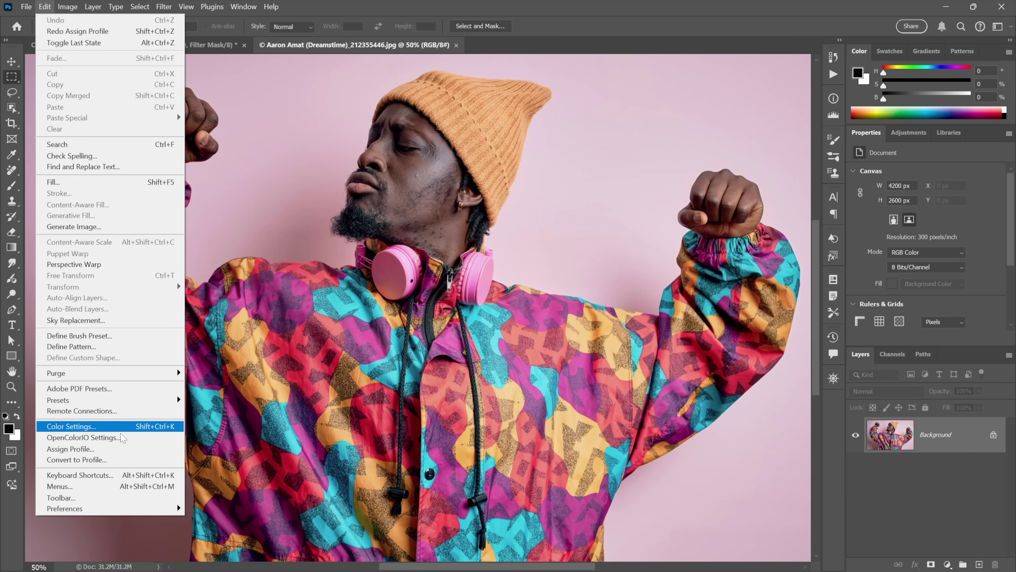
click(120, 449)
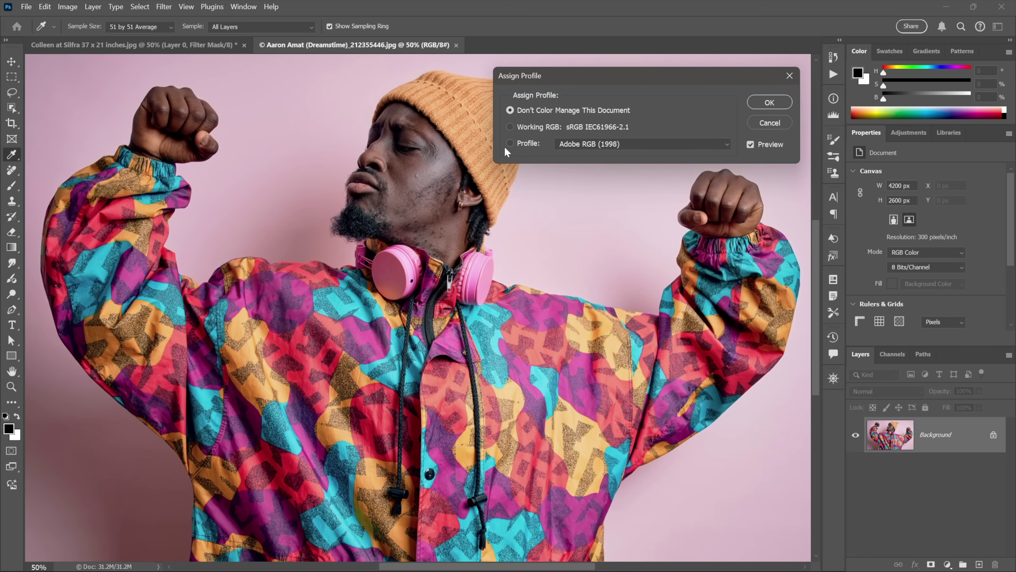
click(533, 127)
click(532, 144)
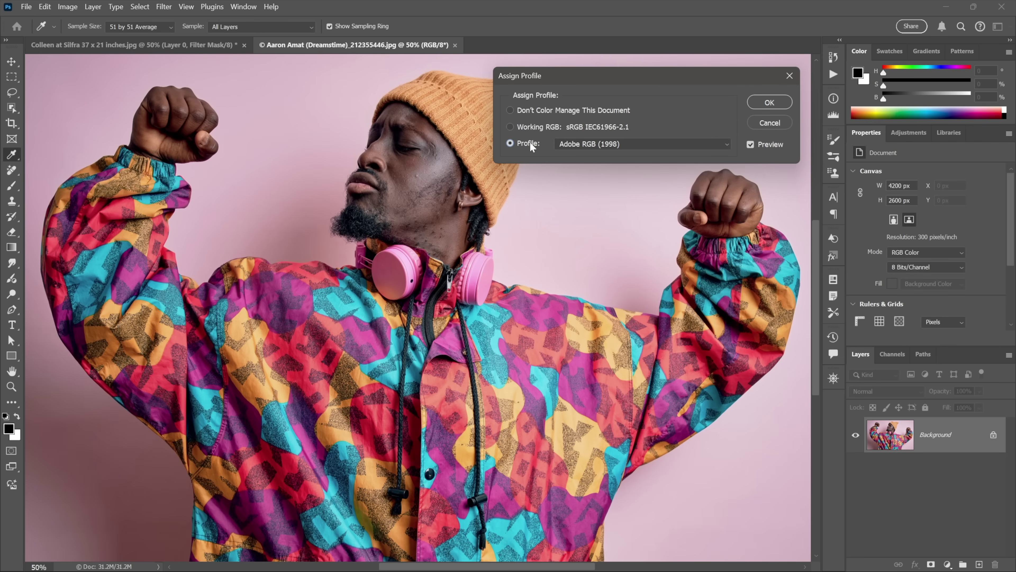
click(658, 147)
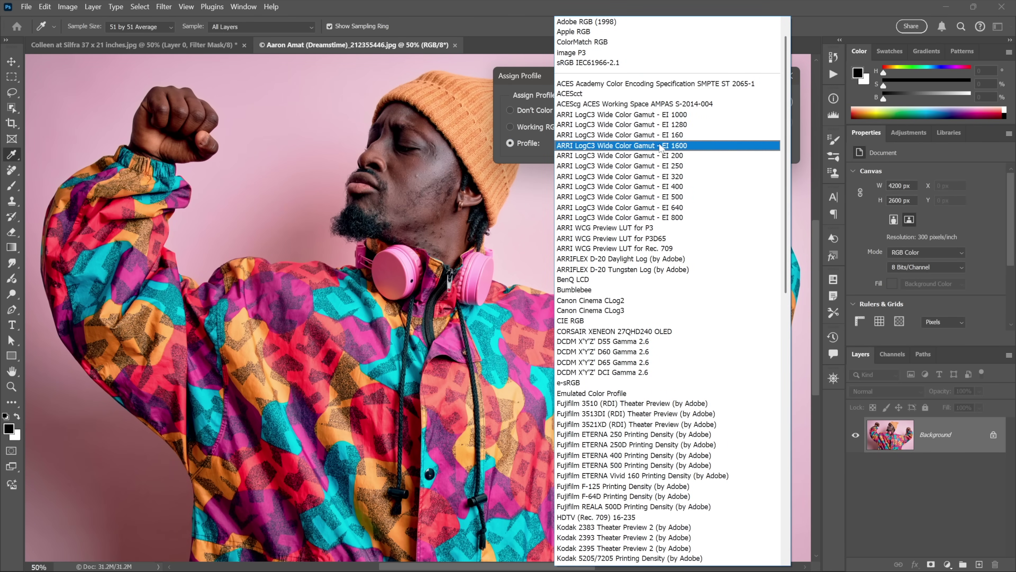
click(657, 53)
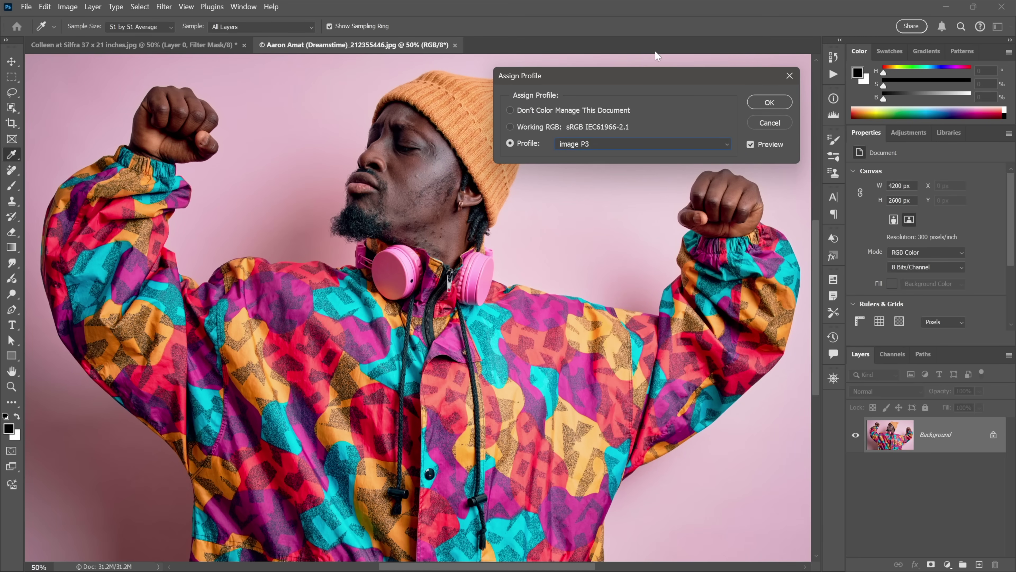
click(537, 128)
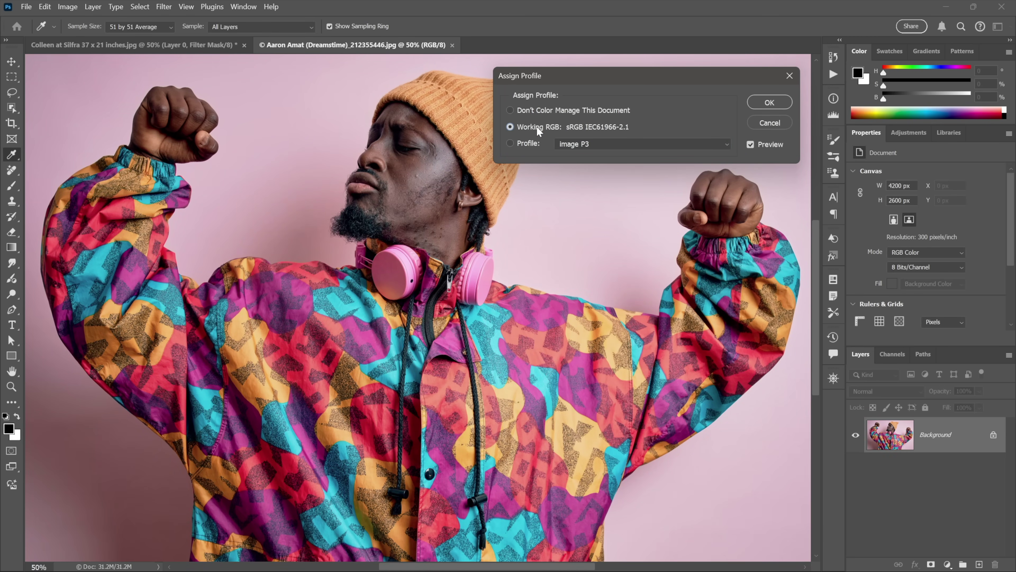
click(531, 142)
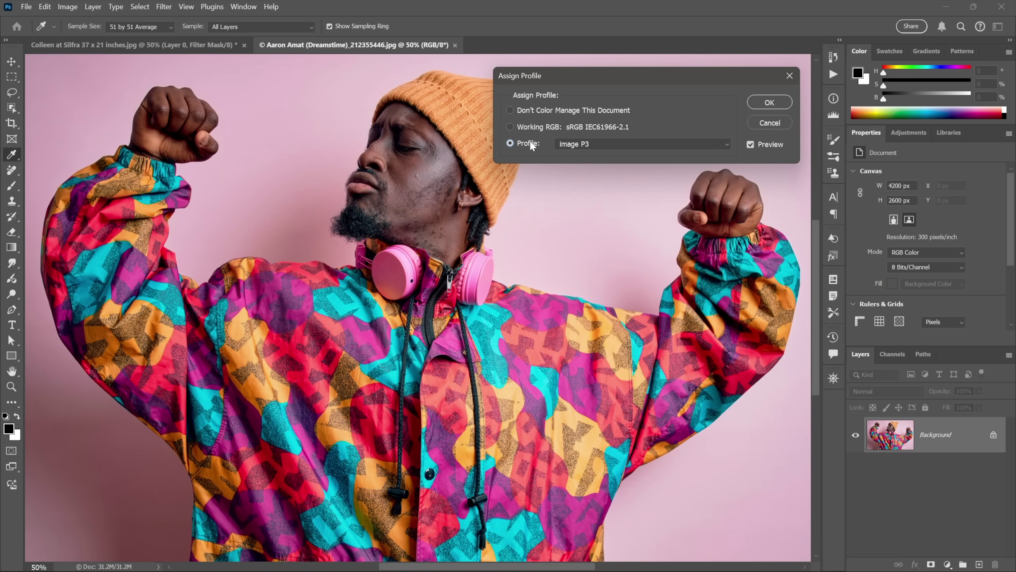
click(751, 107)
key(m)
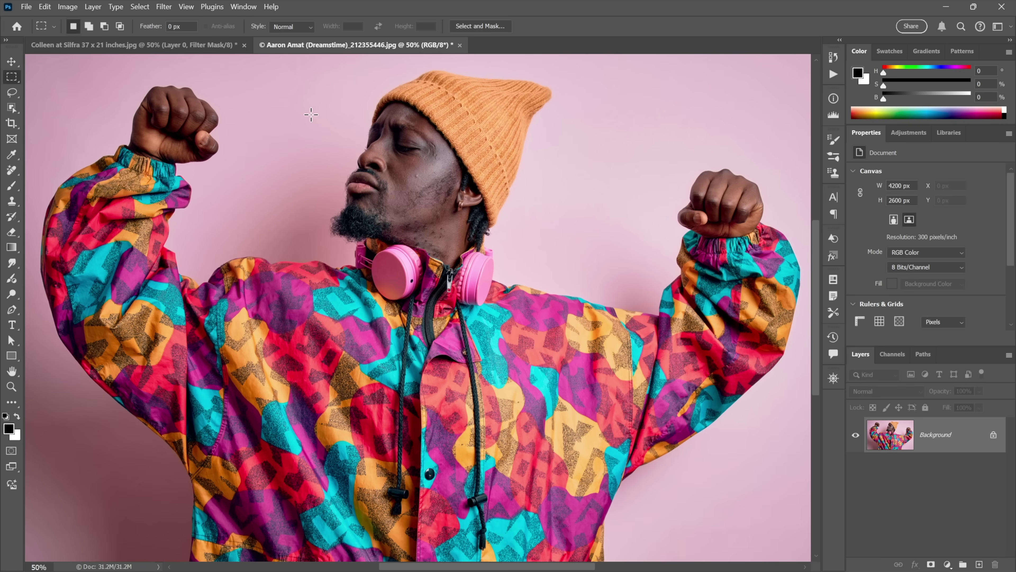
Step: Convert the portrait to the Working RGB sRGB profile, then undo the conversion
click(45, 7)
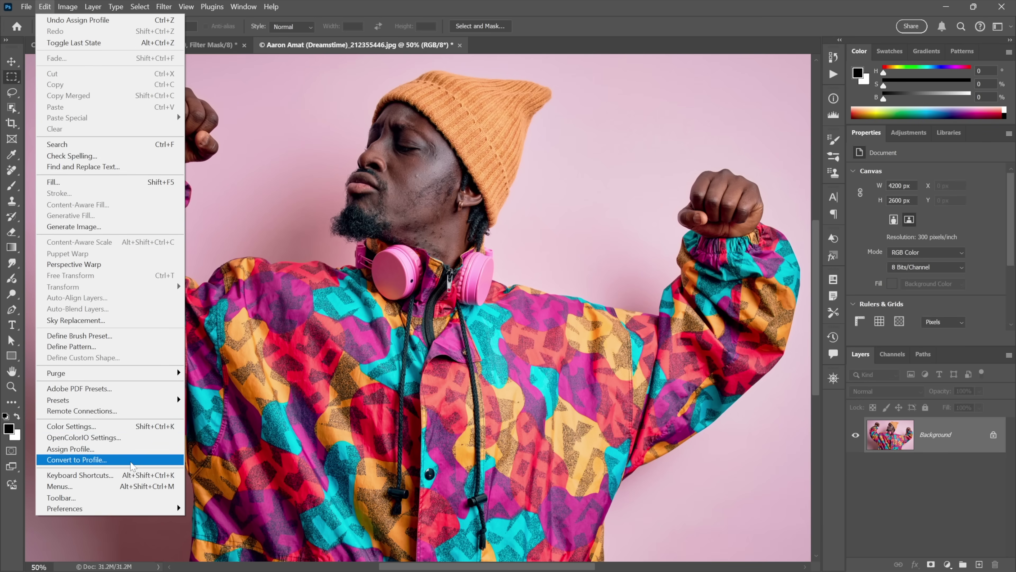
click(131, 462)
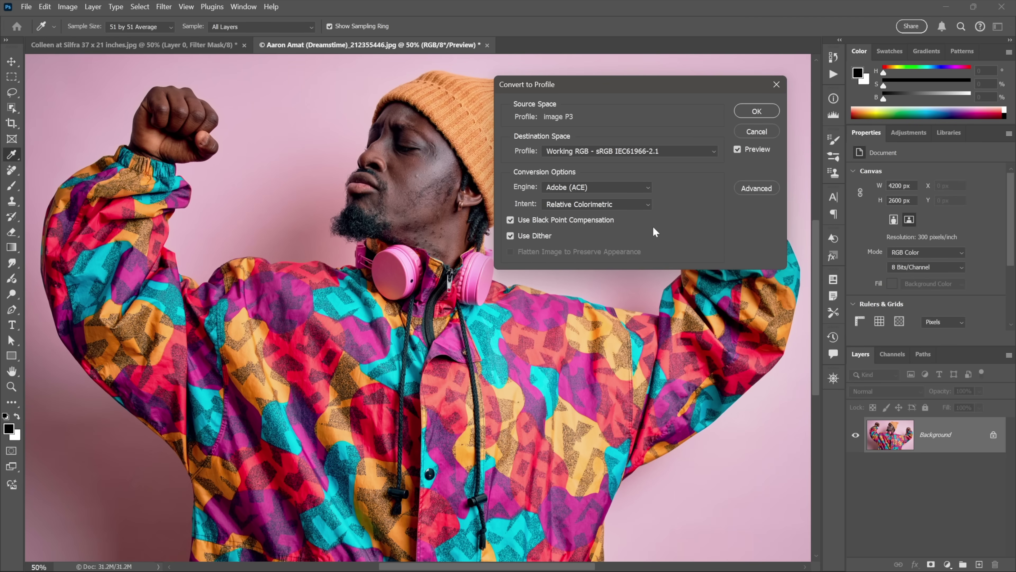
click(742, 111)
key(m)
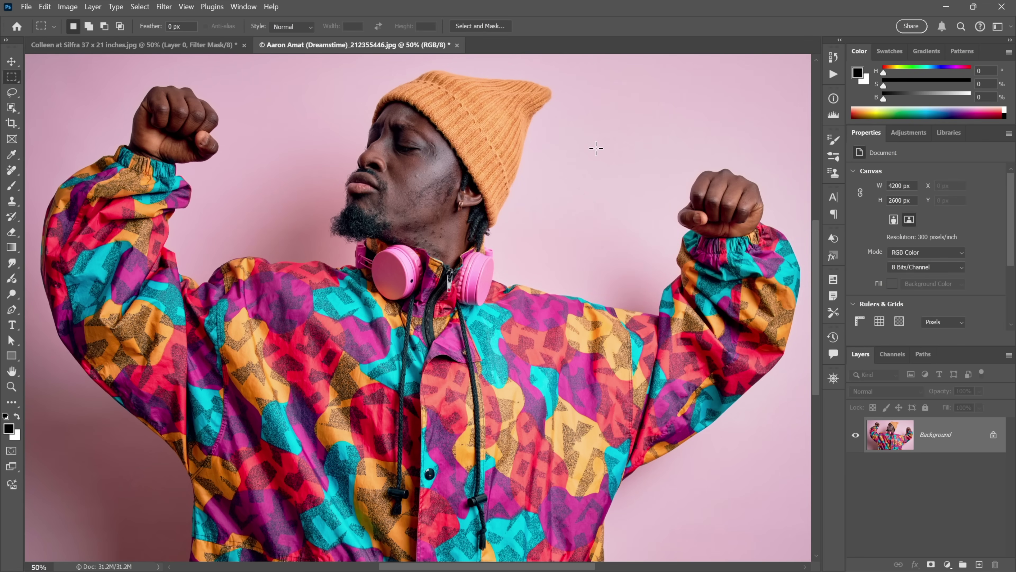
key(ctrl+z)
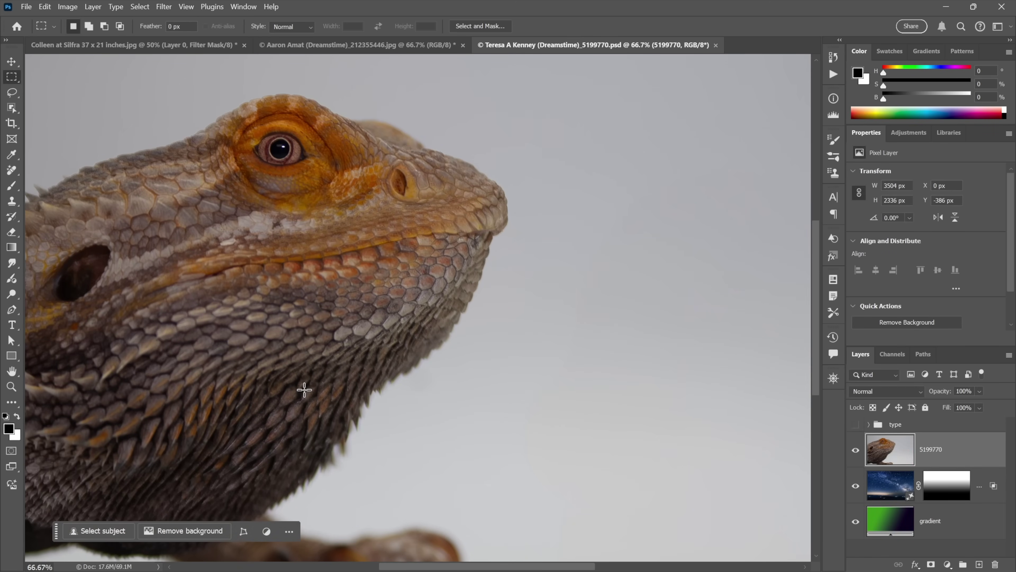
Step: Remove the lizard's grey backdrop, show the title text, and add a 10 px white stroke
click(195, 535)
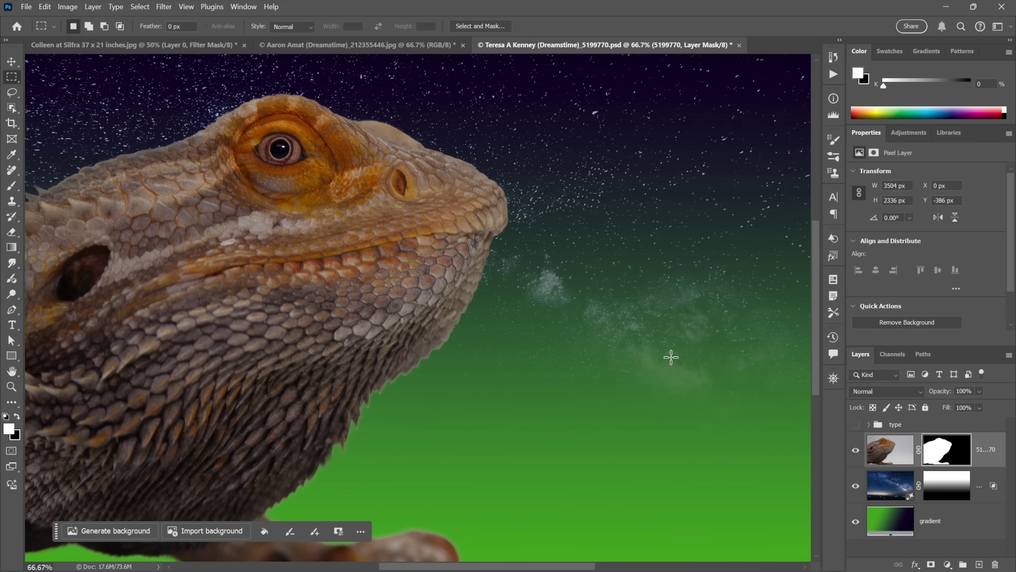
click(855, 425)
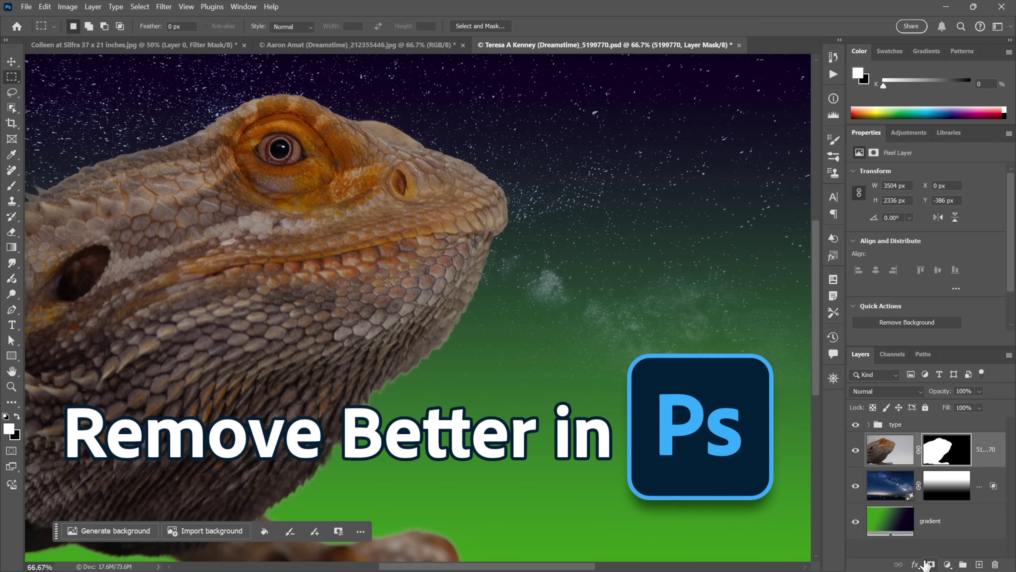
click(915, 564)
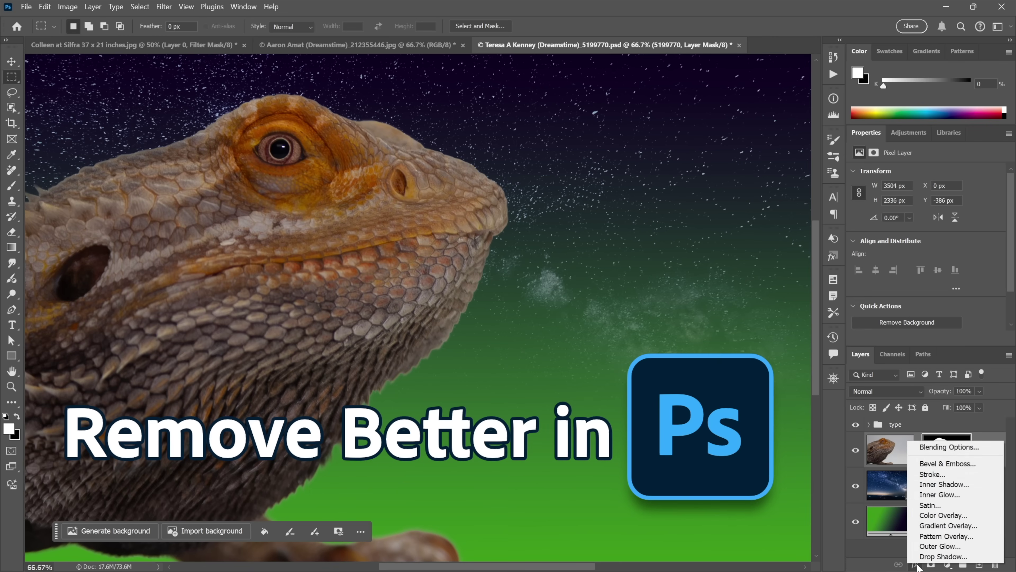
click(948, 476)
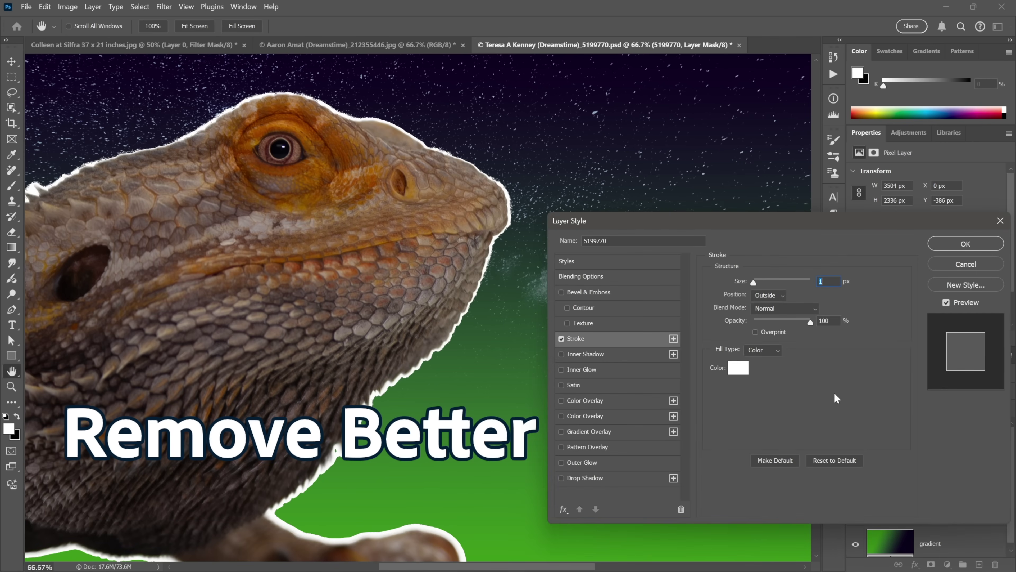
text(10)
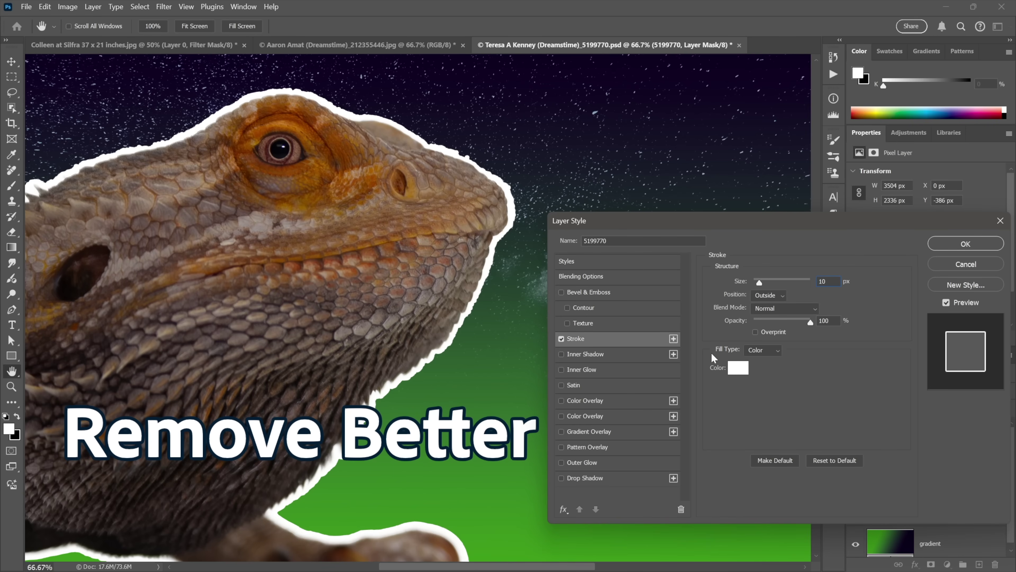
click(966, 242)
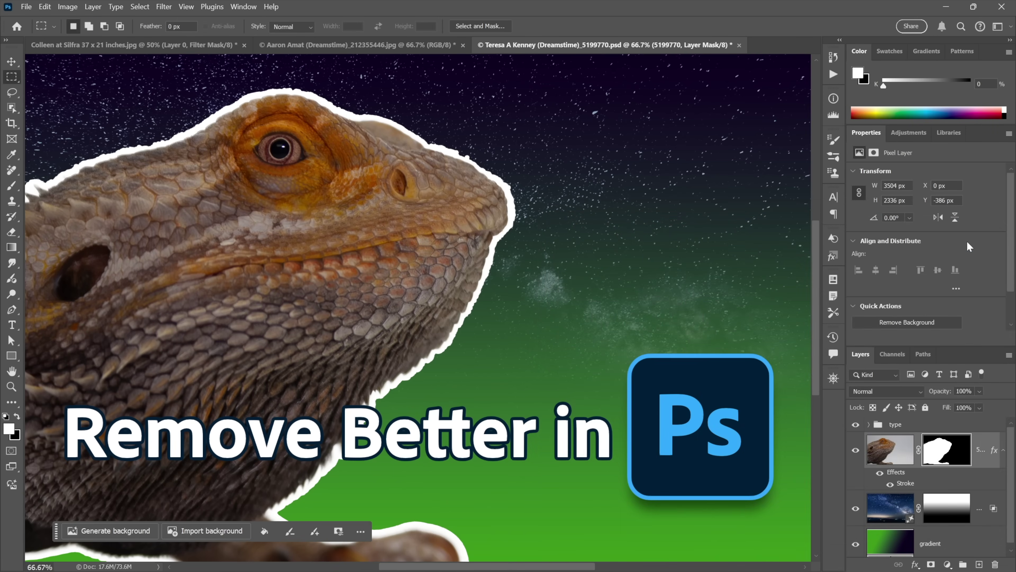
Step: Zoom to 200% on the snout and marquee-select its top edge and white outline
click(487, 168)
click(488, 169)
drag(488, 168, 516, 236)
drag(576, 323, 601, 402)
drag(374, 153, 634, 327)
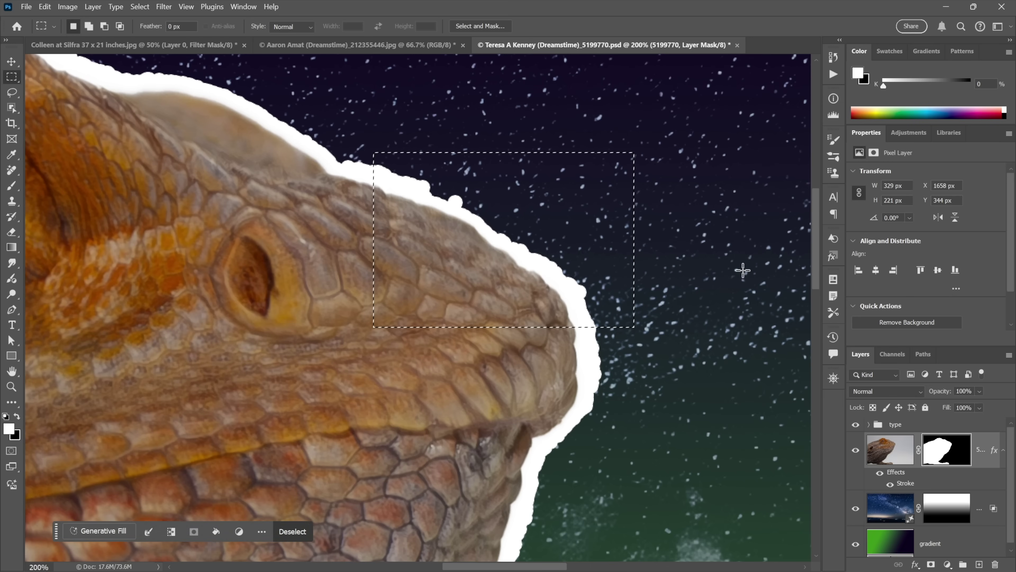
Step: Deselect, then apply Filter > Noise > Median at radius 8 to the dragon's layer mask
click(739, 265)
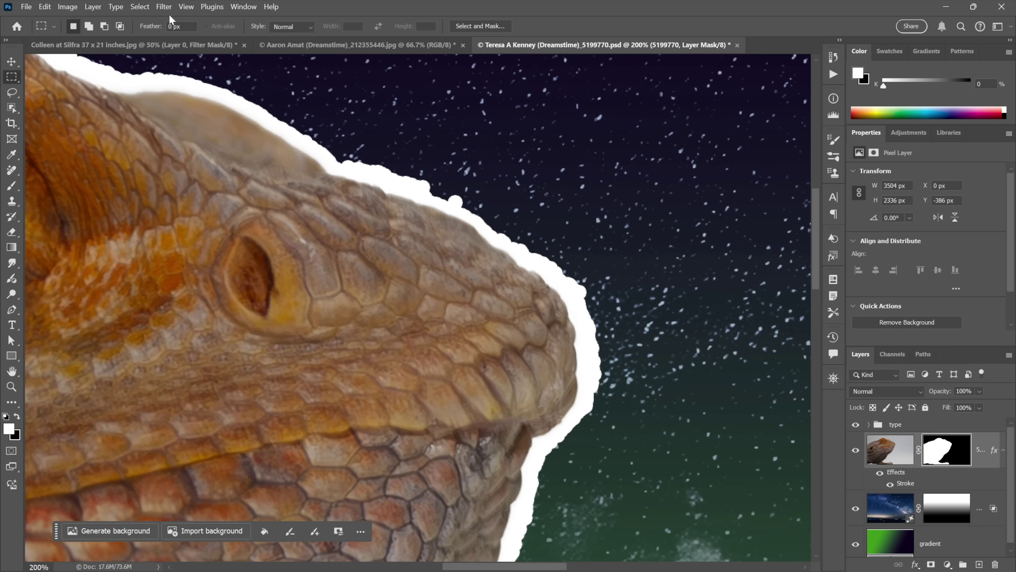
click(164, 7)
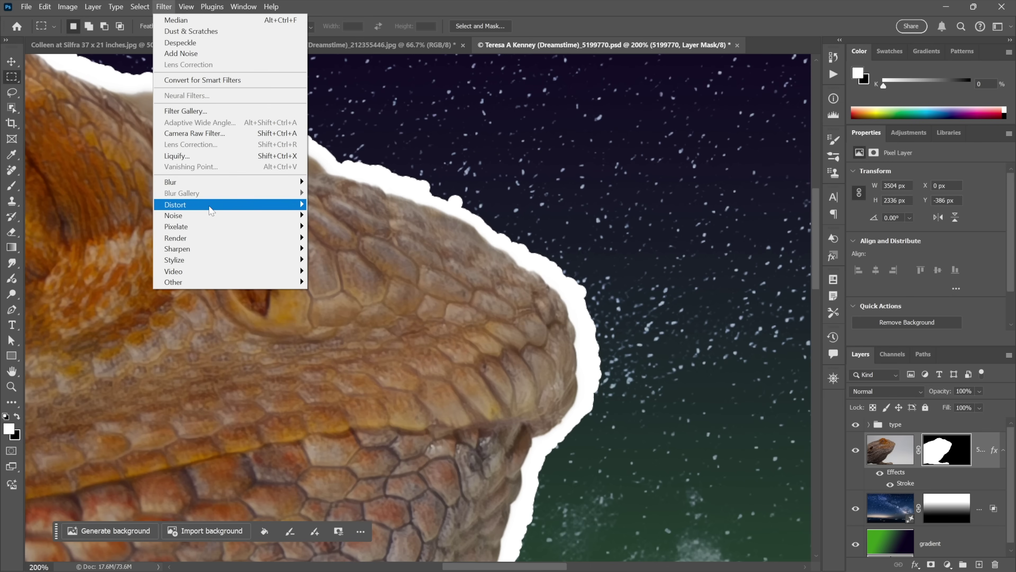
mouse_move(269, 218)
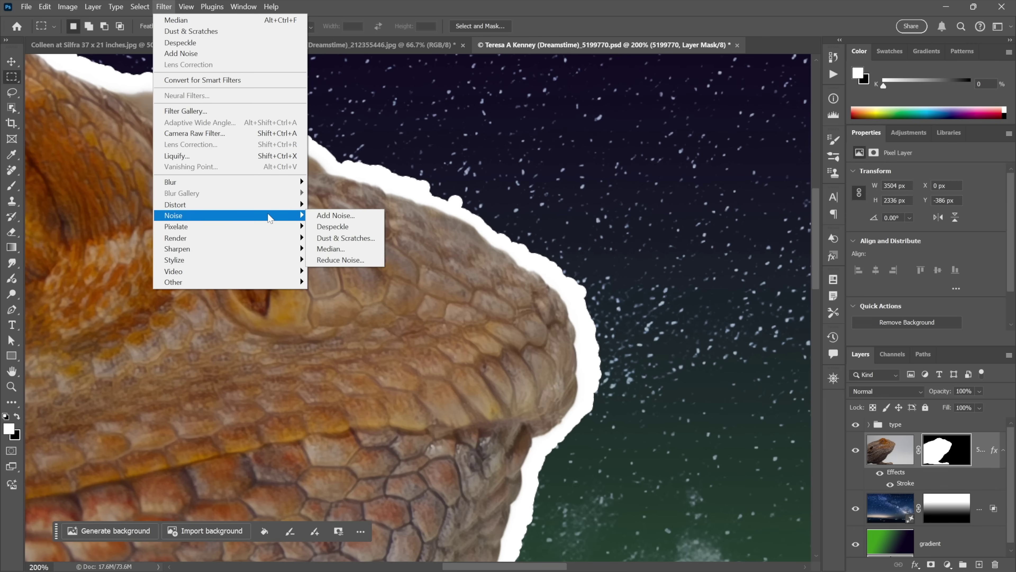
click(367, 249)
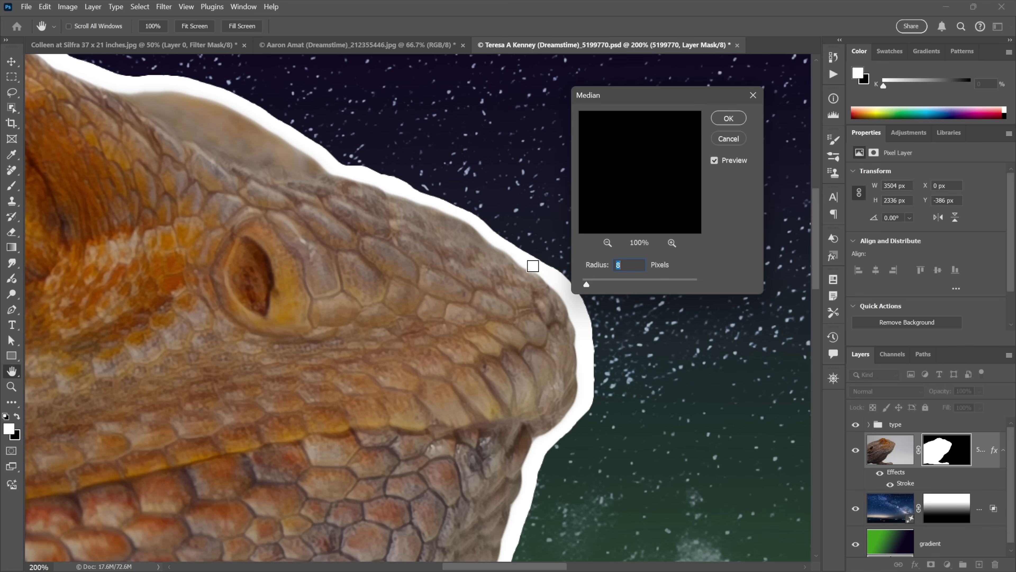
click(532, 266)
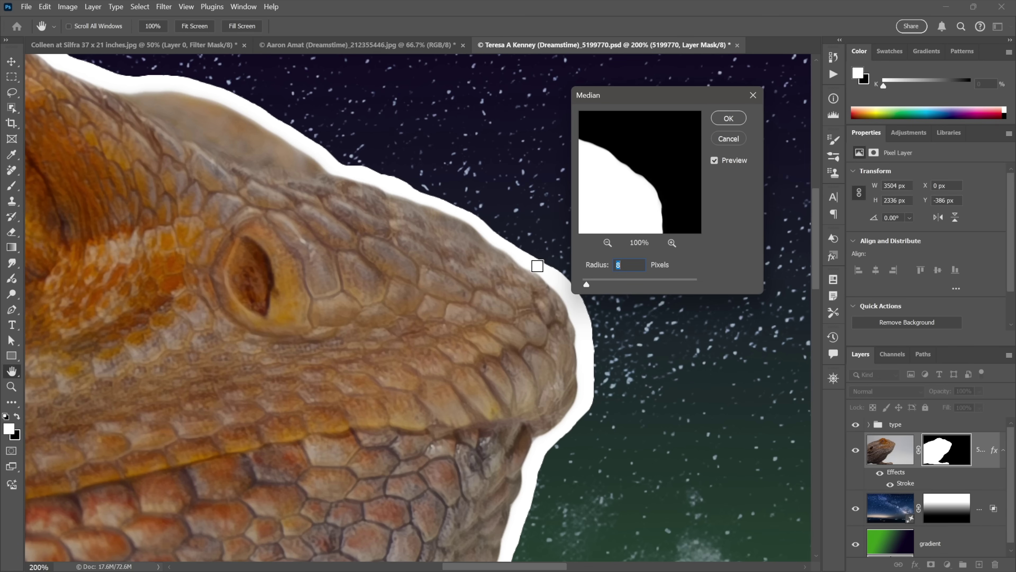
click(672, 243)
drag(663, 203, 652, 178)
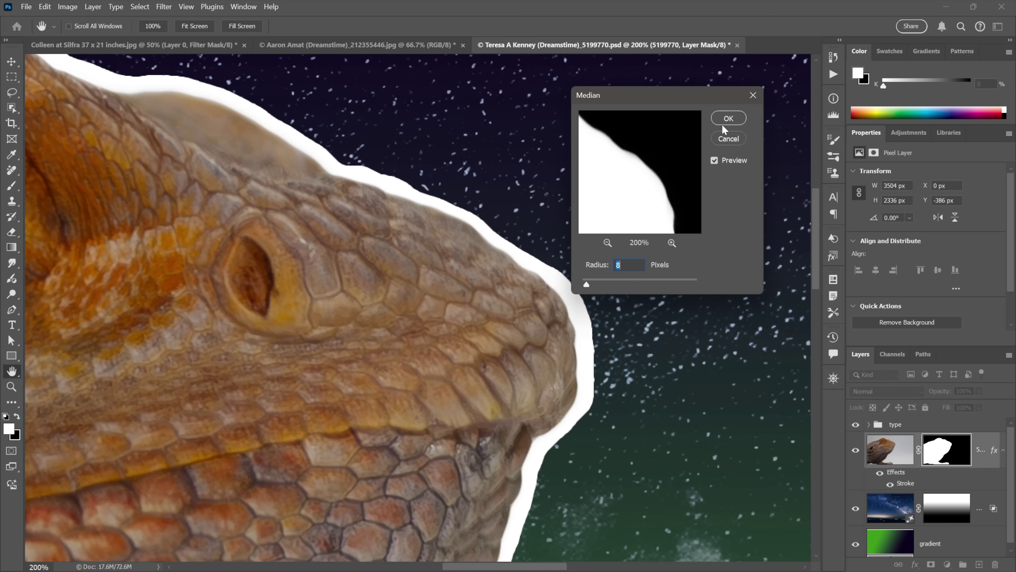
click(727, 119)
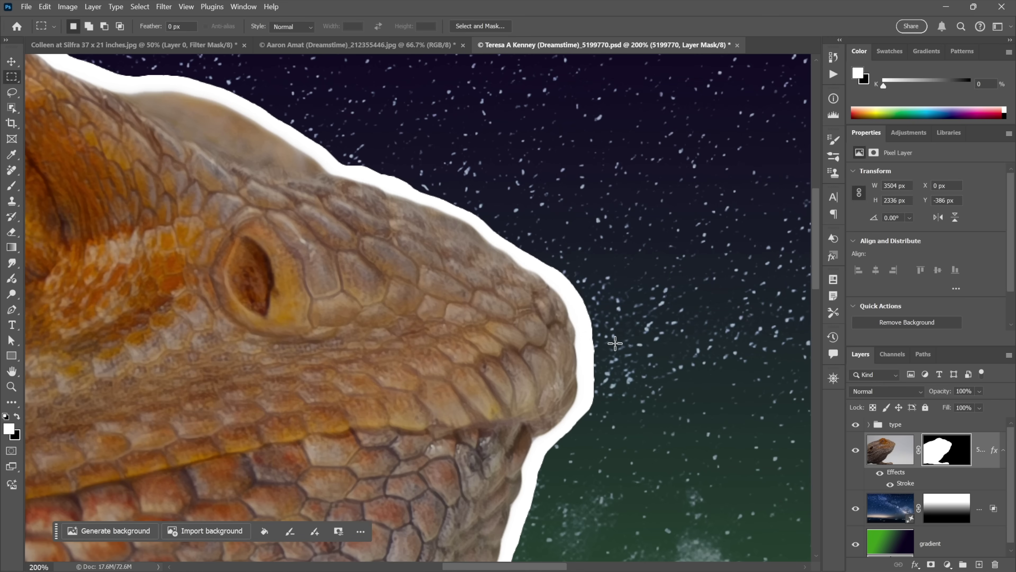
Step: Set the dragon layer's Stroke effect size to 1 px
click(903, 485)
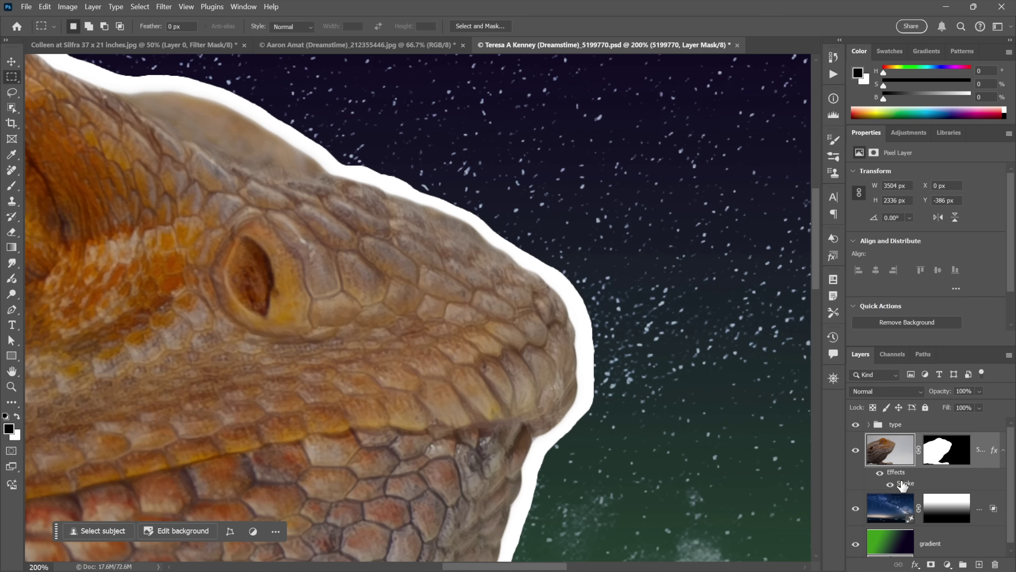
double_click(903, 485)
text(1)
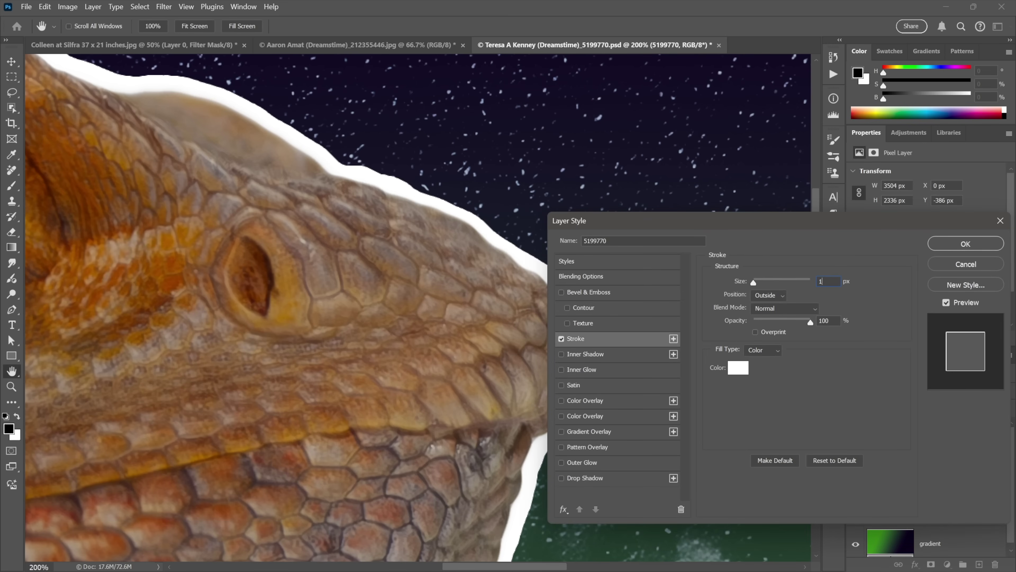
key(Return)
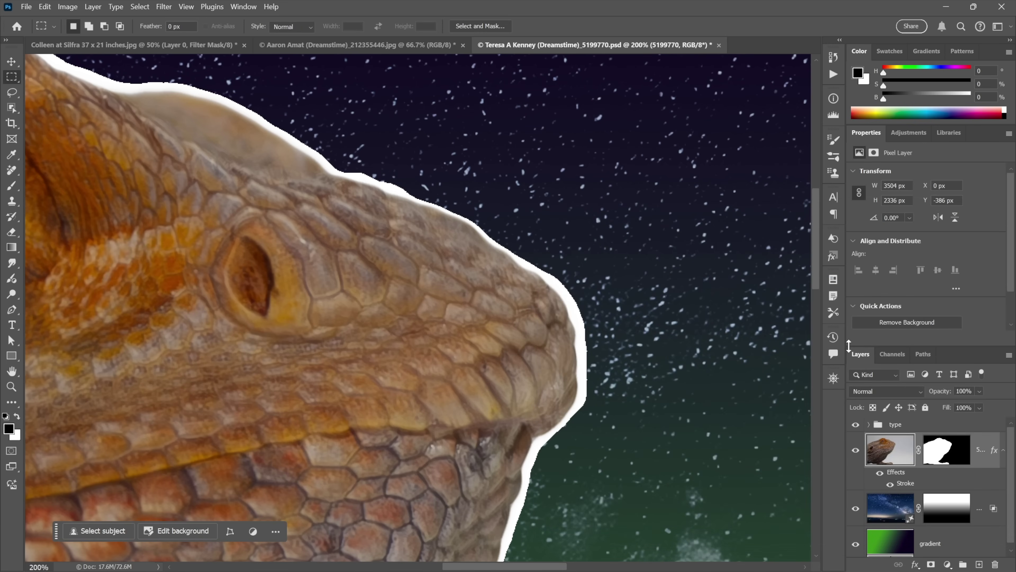
Step: Check the snout tip with a small selection, deselect, and target the dragon's layer mask
drag(575, 342, 587, 370)
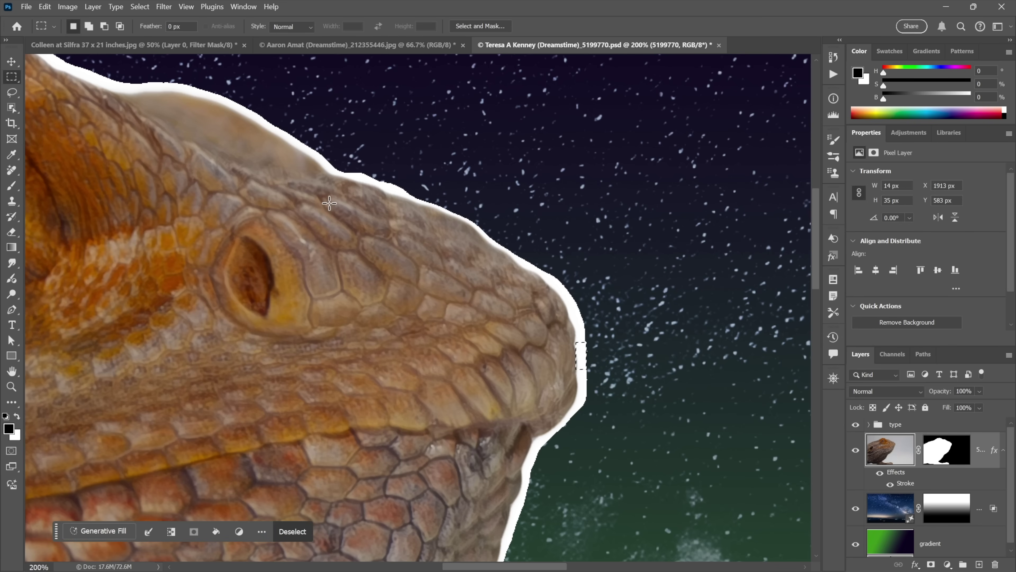
key(ctrl+d)
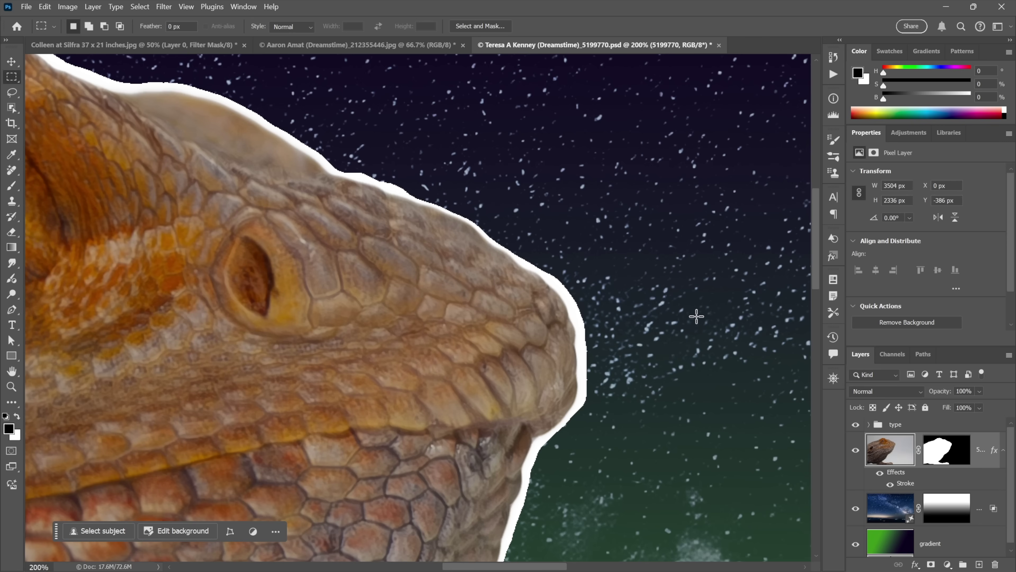
click(935, 456)
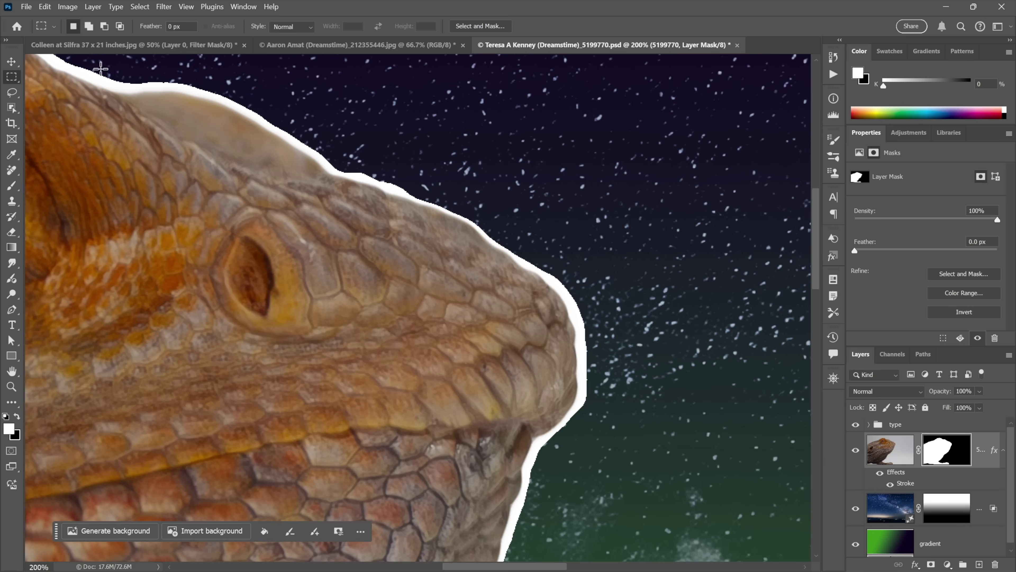
Step: Run Image > Adjustments > Levels on the mask with input values 100, 1 and 155
click(68, 6)
mouse_move(76, 35)
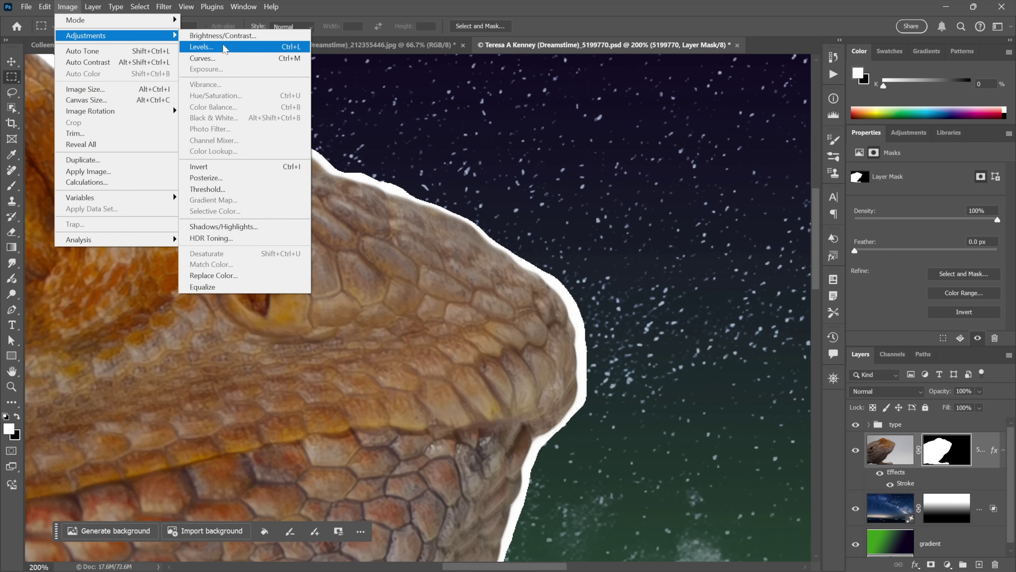
click(201, 47)
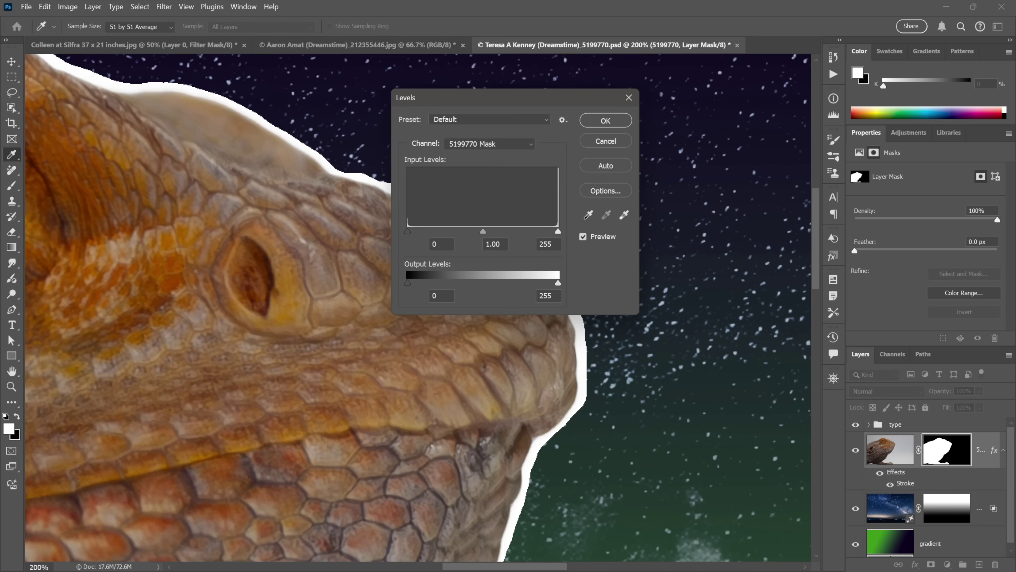
text(100)
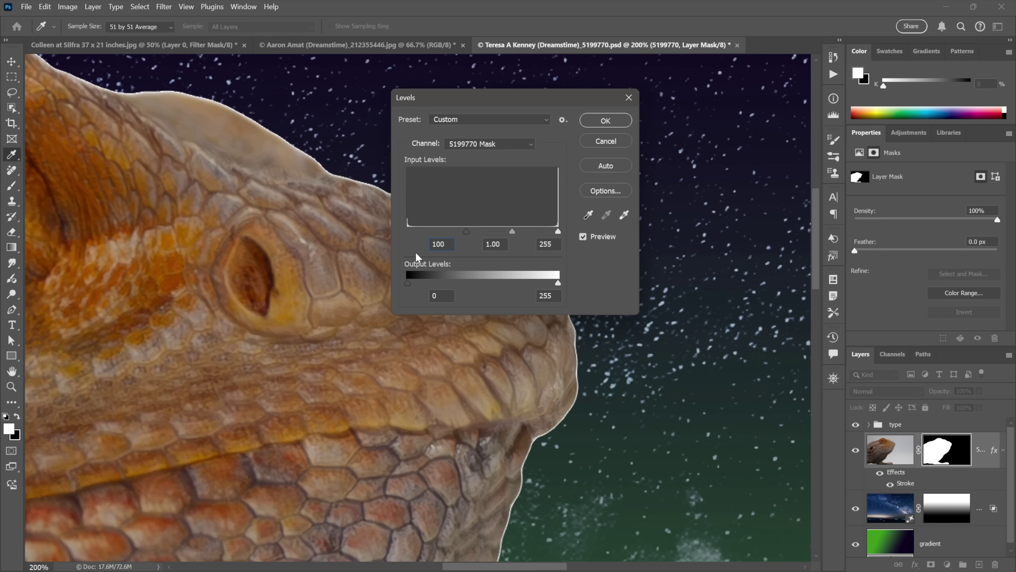
text(1)
key(Tab)
text(155)
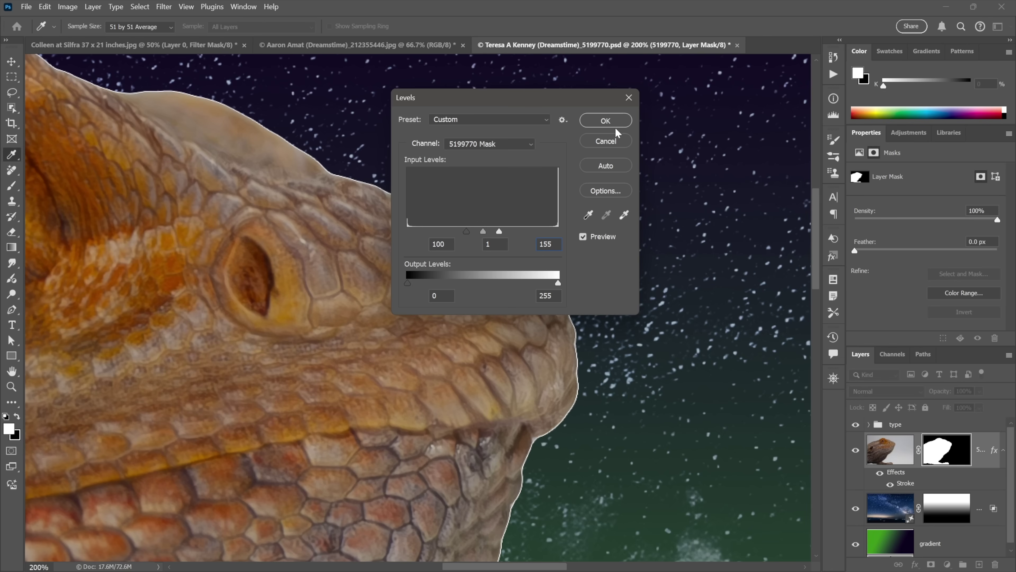
click(606, 121)
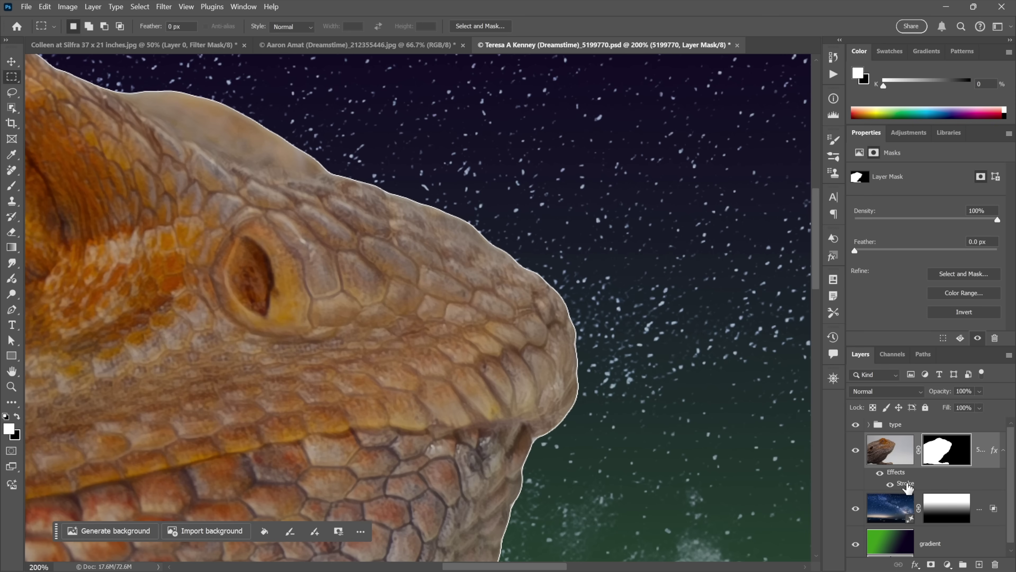
Step: Restore the dragon's Stroke to 10 px and view the whole composition at 66.67%
click(905, 483)
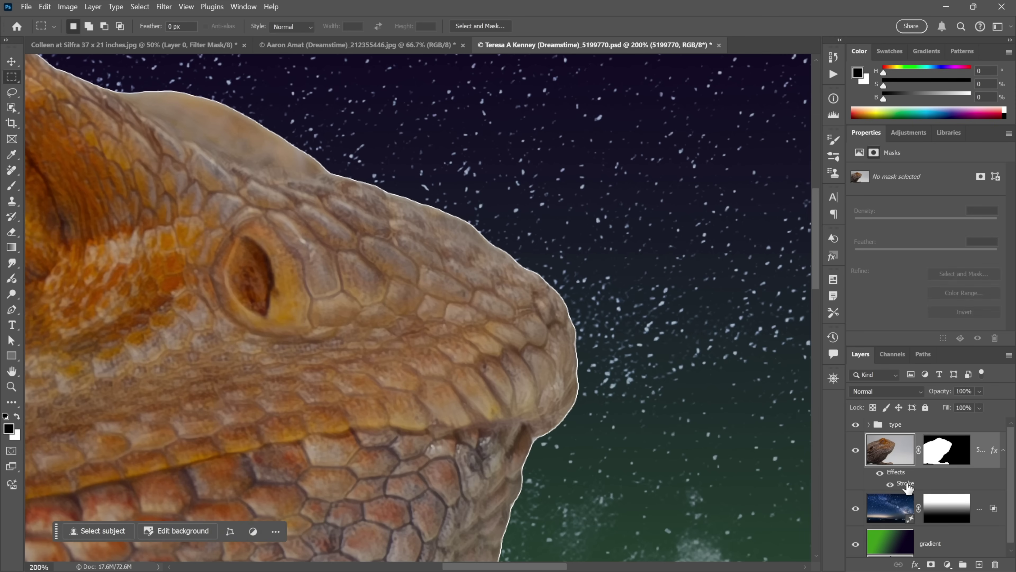
double_click(906, 484)
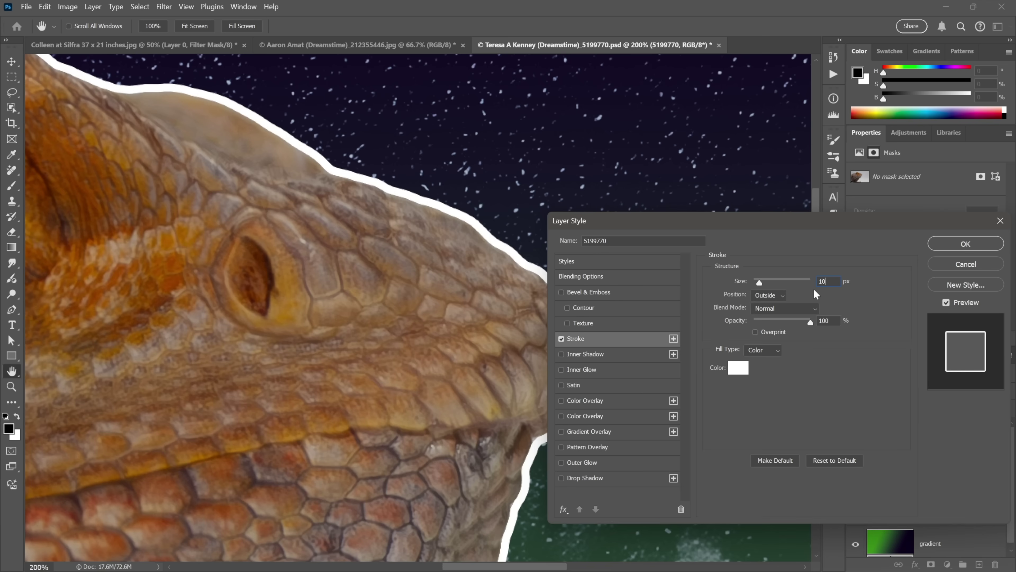
key(Return)
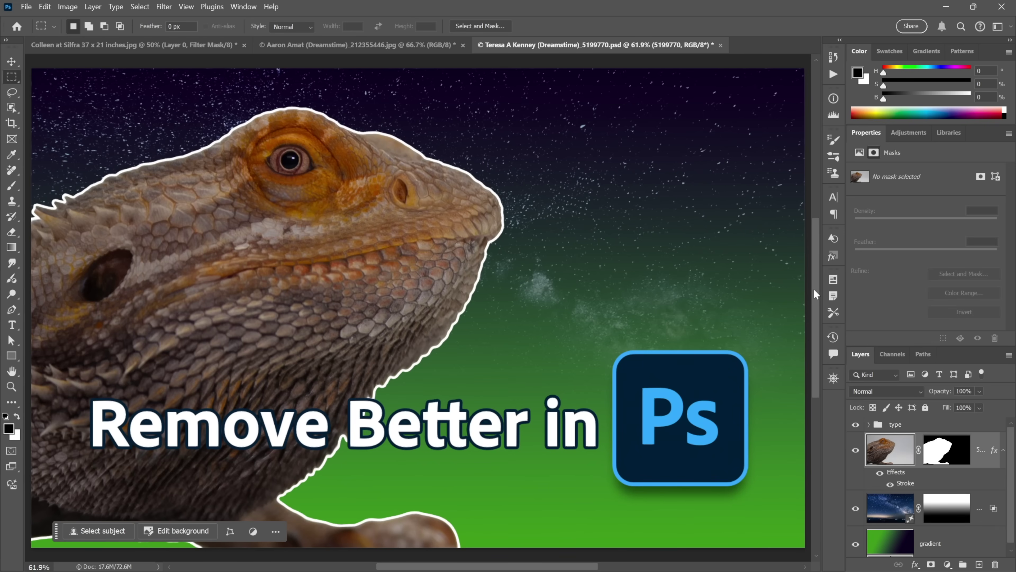
key(ctrl+plus)
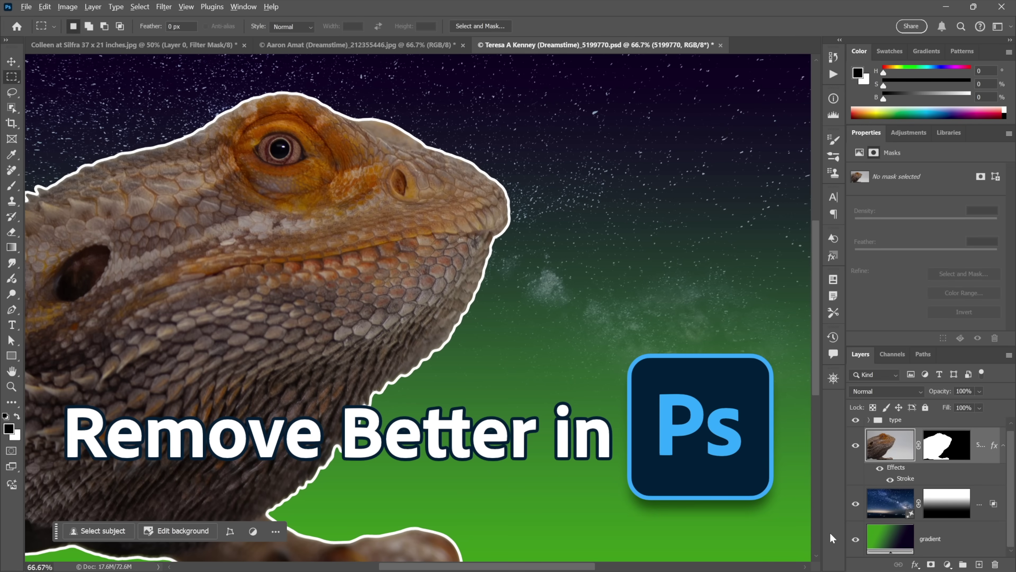
Step: Solo the gradient layer, make it active, and zoom in to 200%
alt+click(856, 542)
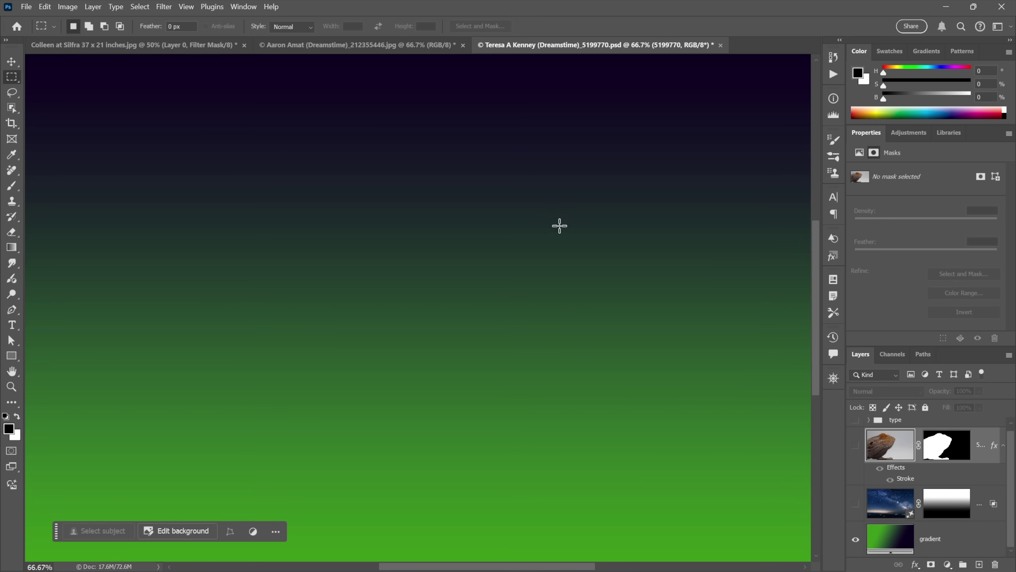
click(902, 548)
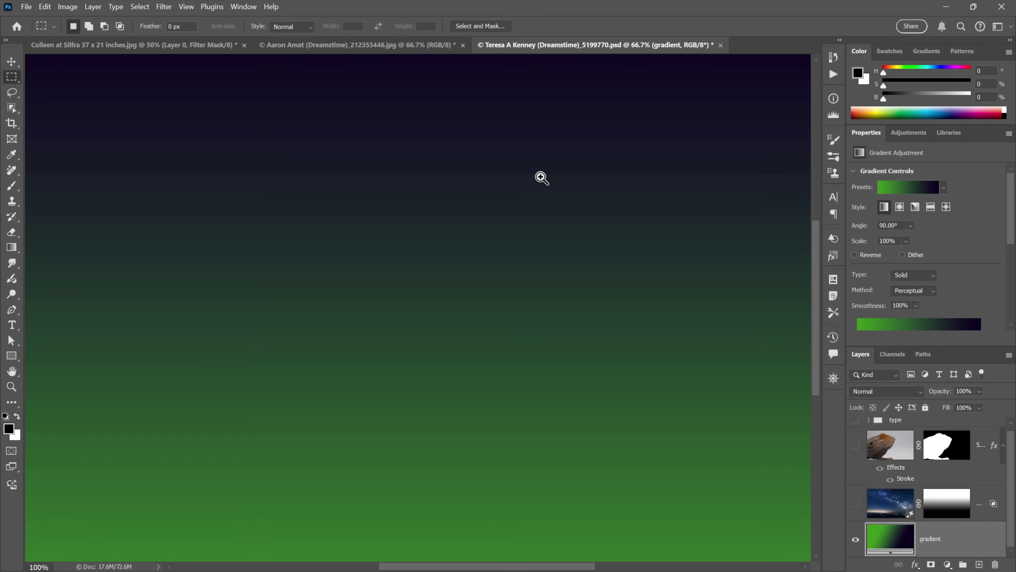
ctrl+click(541, 178)
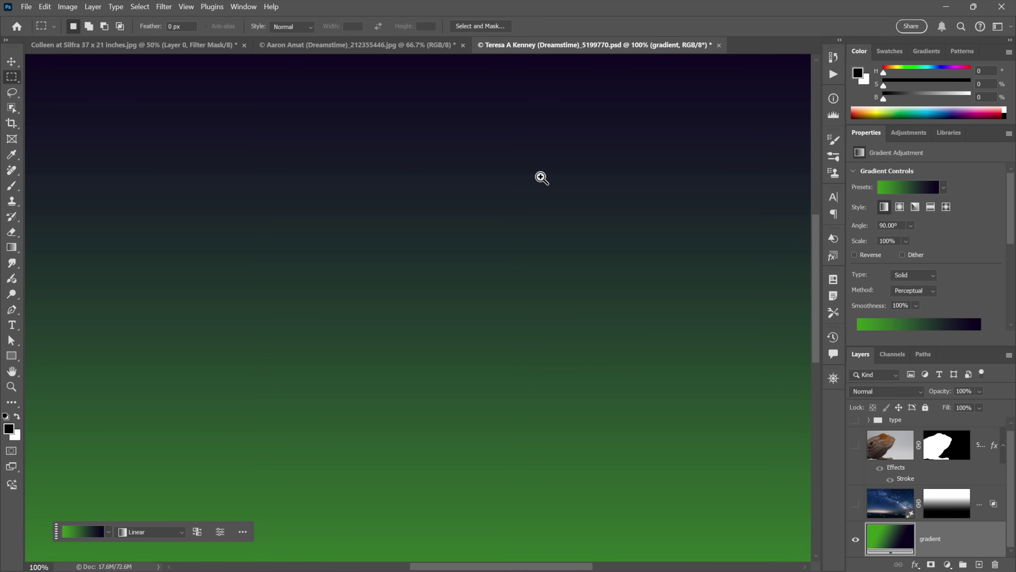
ctrl+click(541, 178)
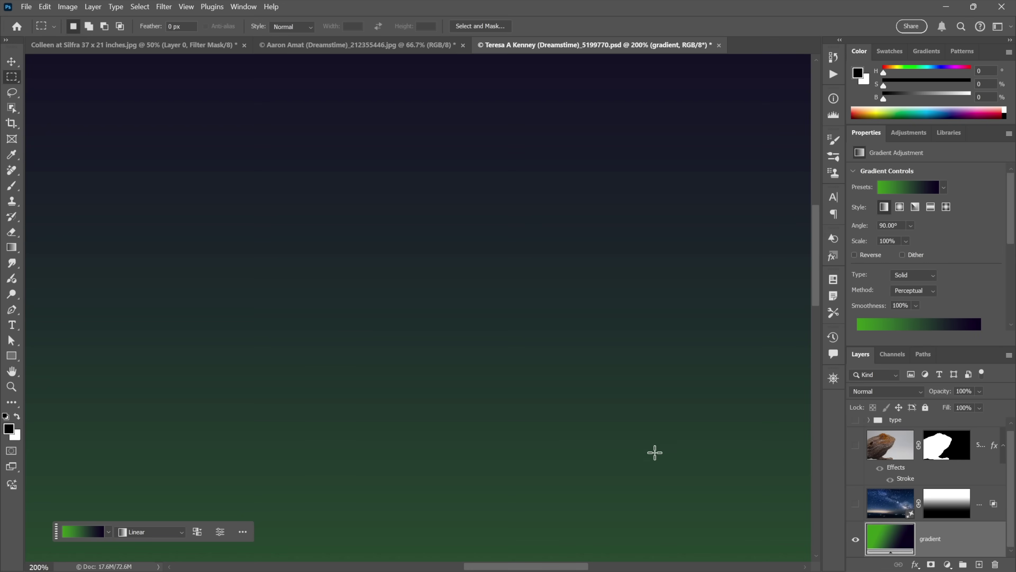
Step: Change the gradient fill's method to Smooth with Dither enabled
double_click(883, 542)
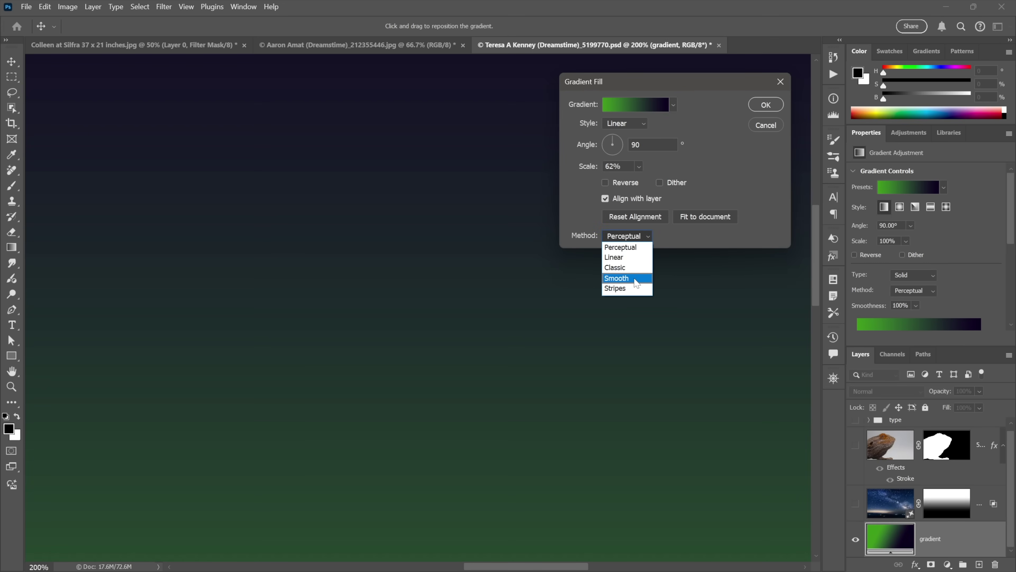
click(636, 282)
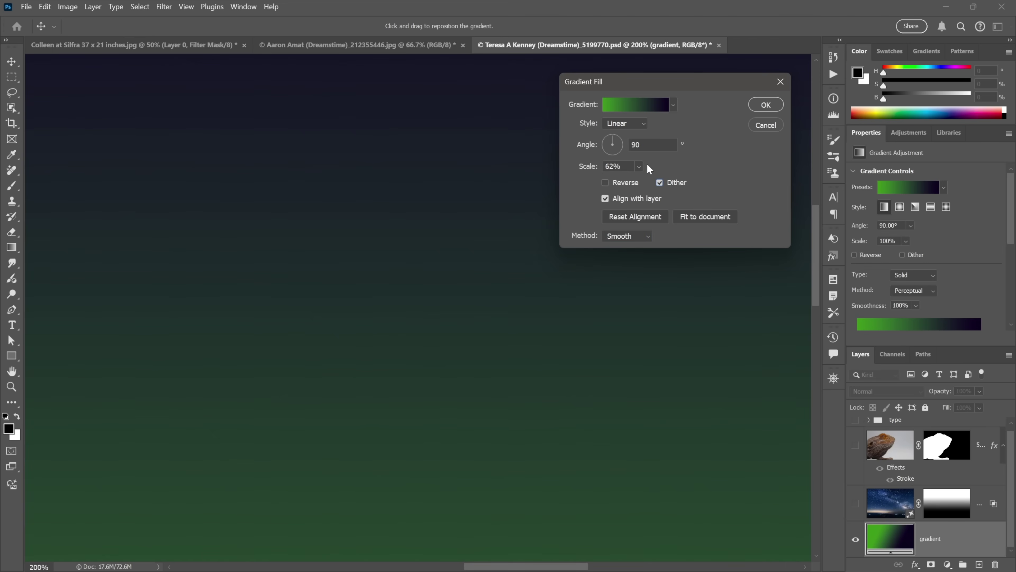
click(753, 104)
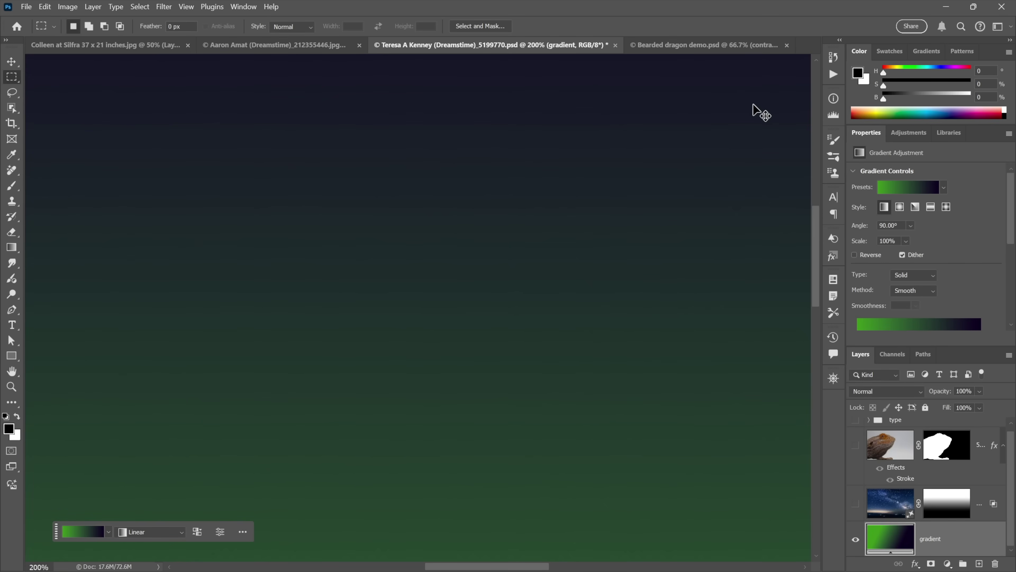
Step: In the Bearded dragon demo document, hide the dragon's Stroke effect and open the healing tools group
key(ctrl+Tab)
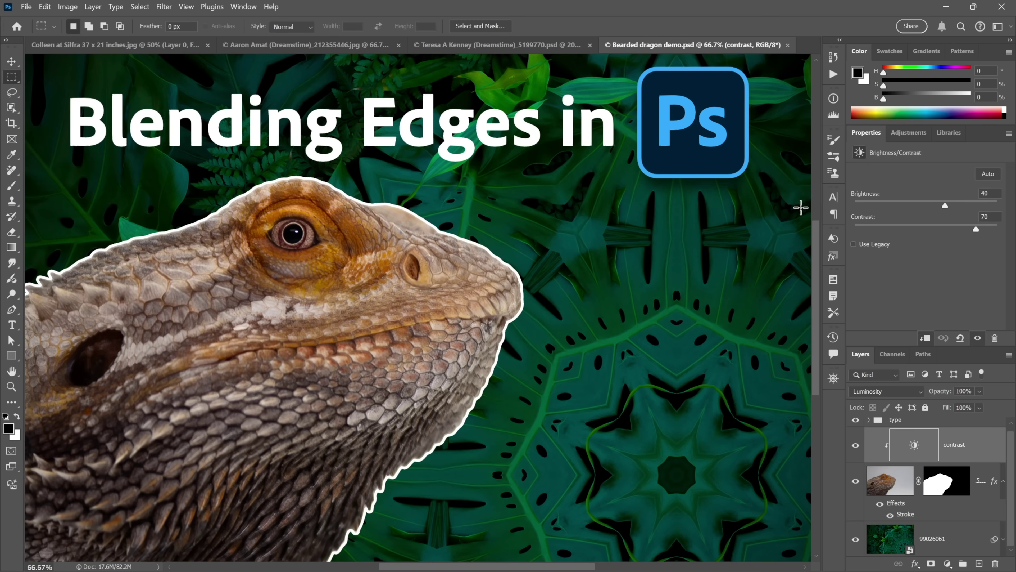
double_click(860, 135)
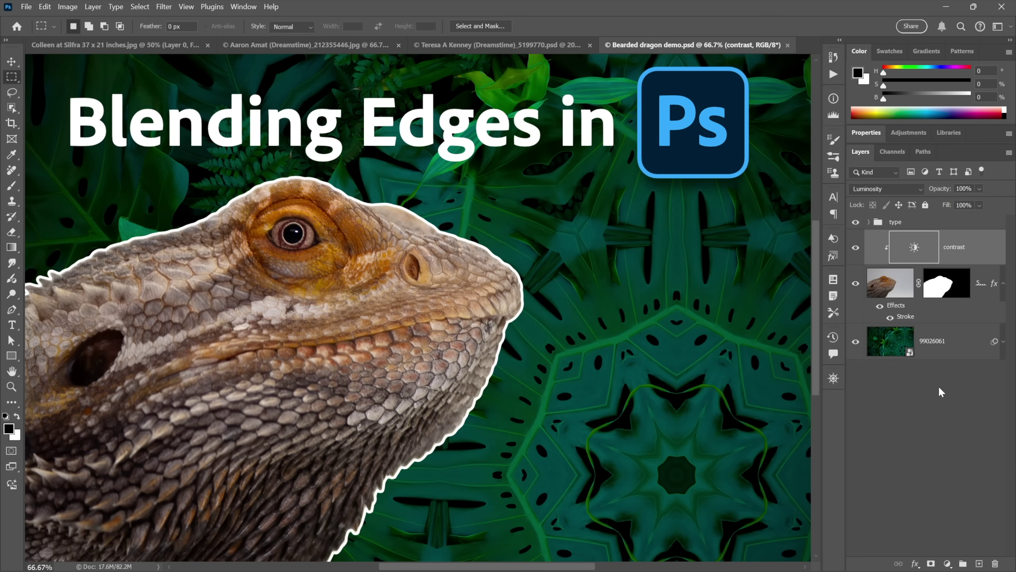
click(880, 307)
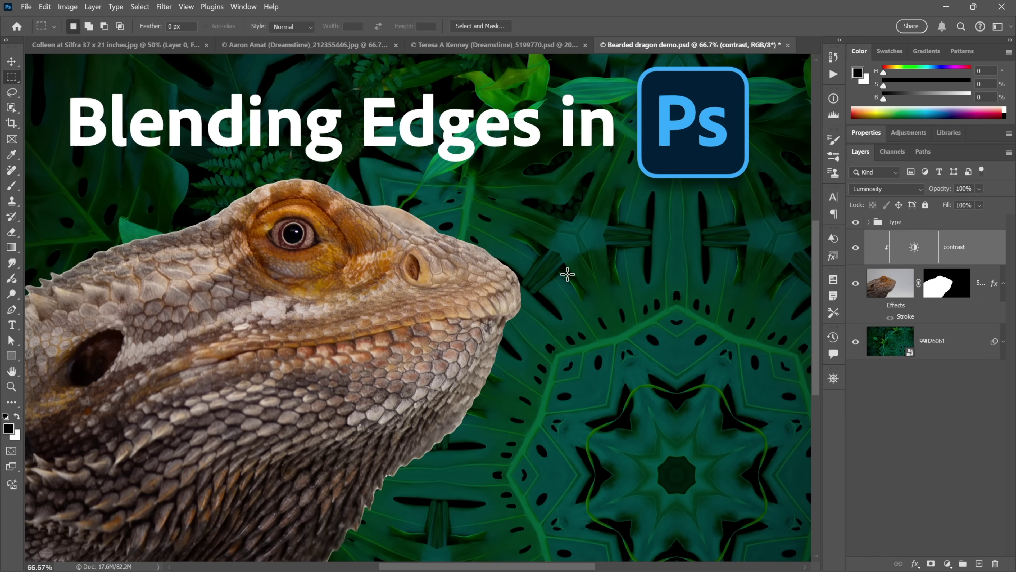
click(14, 173)
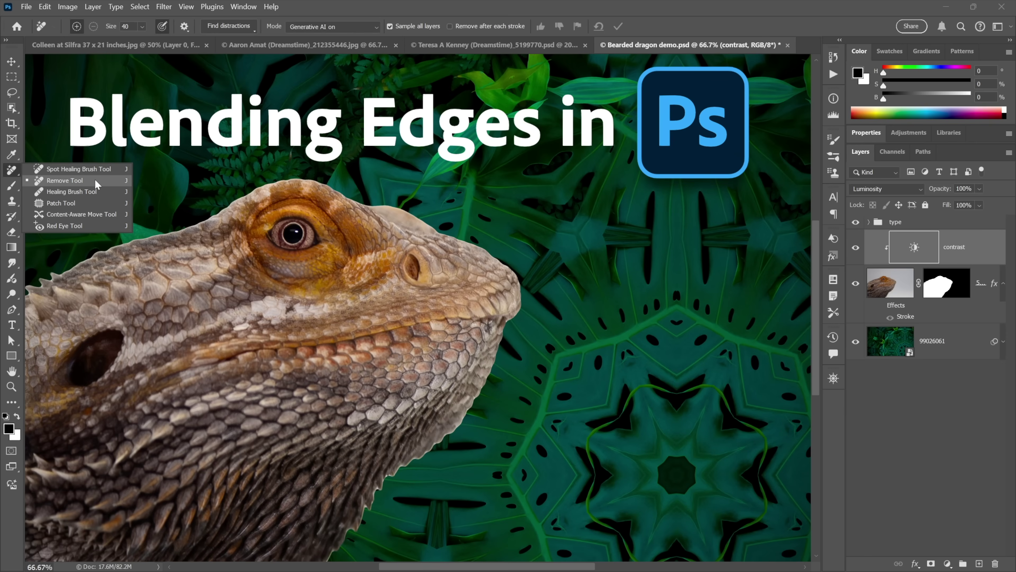
Step: Select the Remove tool and add a new empty layer named 'blend edges'
click(96, 183)
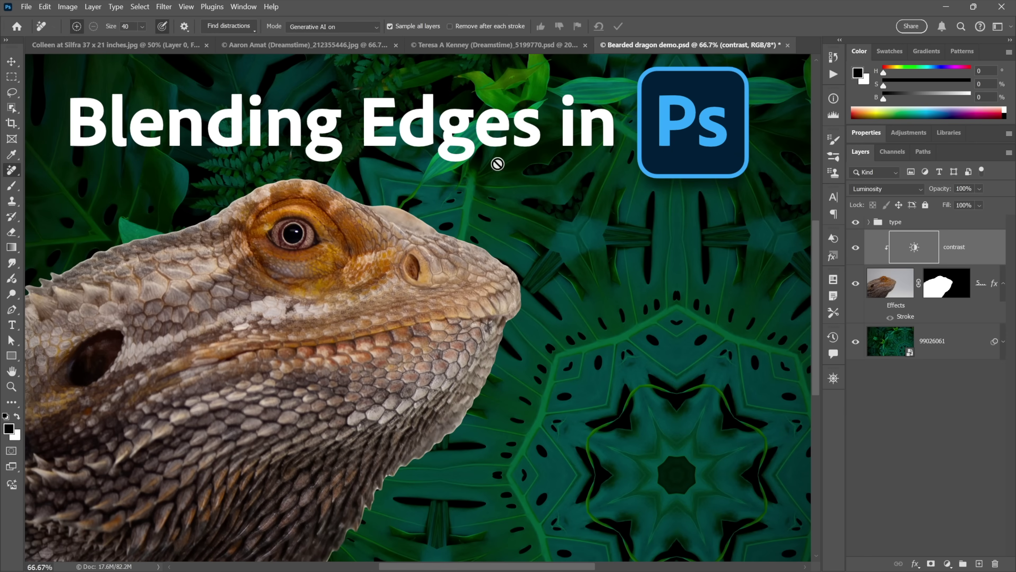
key(ctrl+shift+n)
text(bl)
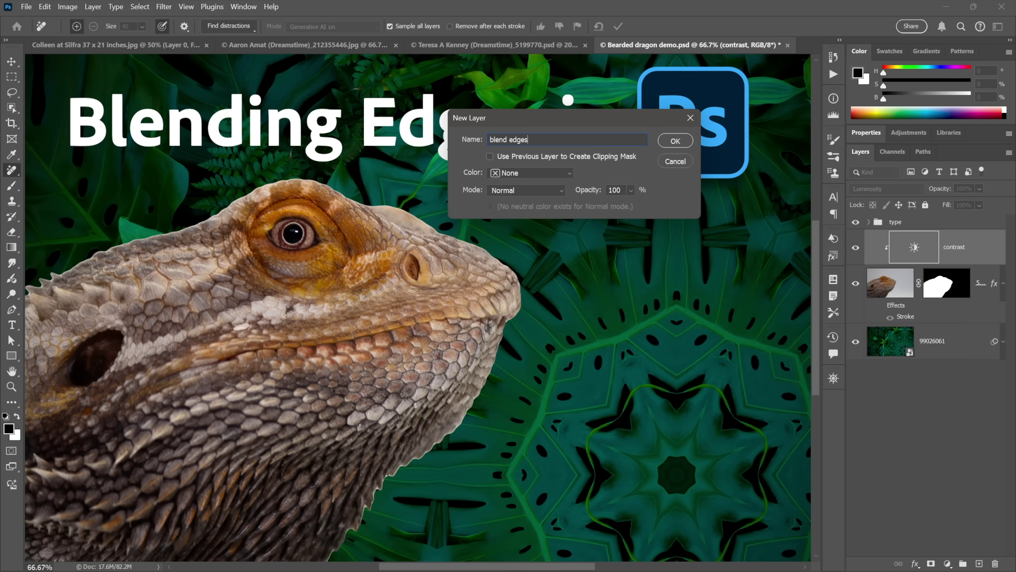
text(end edges)
key(Return)
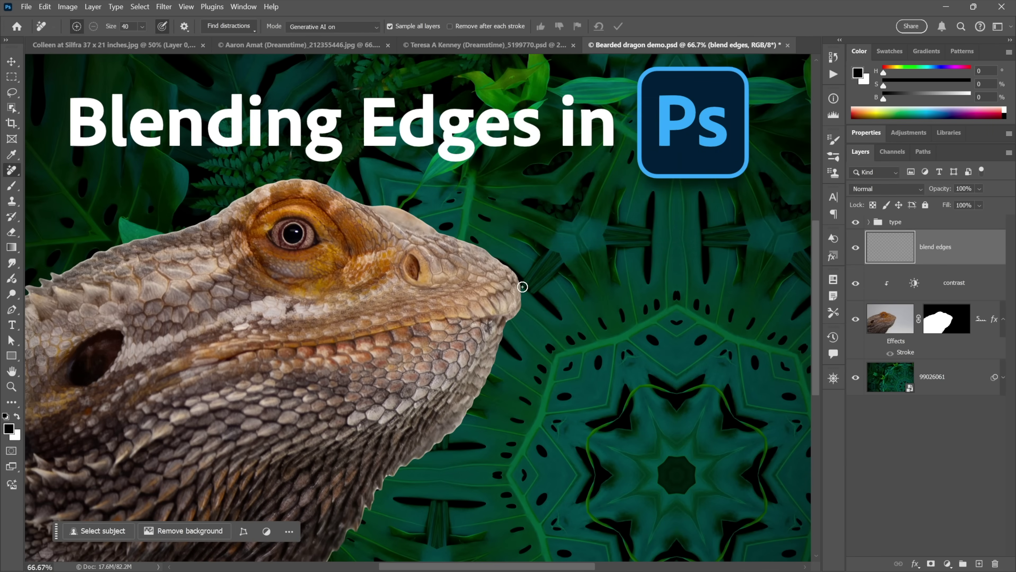
Step: Paint and apply Remove-tool cleanup along the dragon's snout and top of head
mouse_move(523, 287)
mouse_down()
mouse_move(409, 213)
mouse_move(274, 177)
mouse_up()
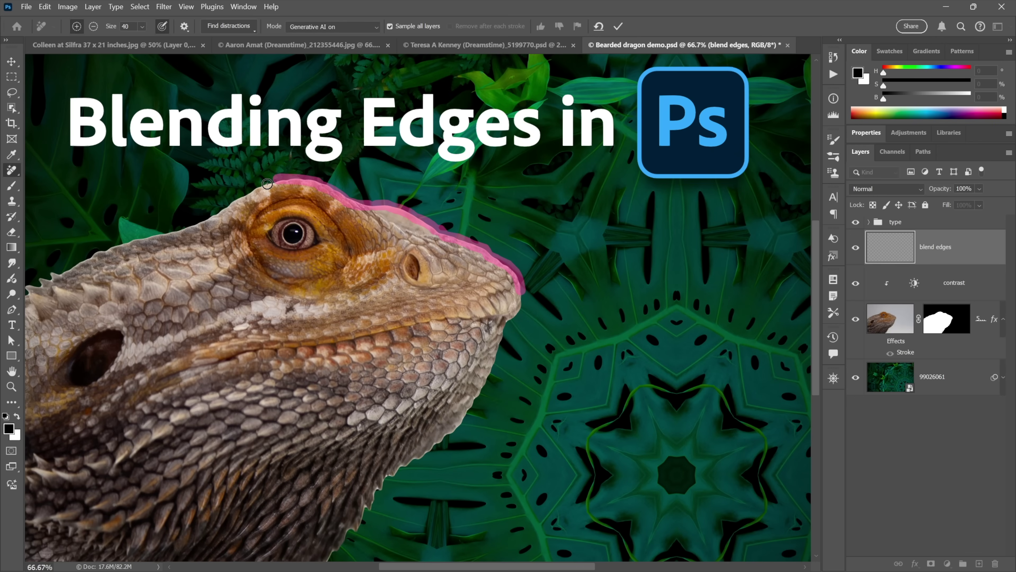
drag(273, 178, 209, 218)
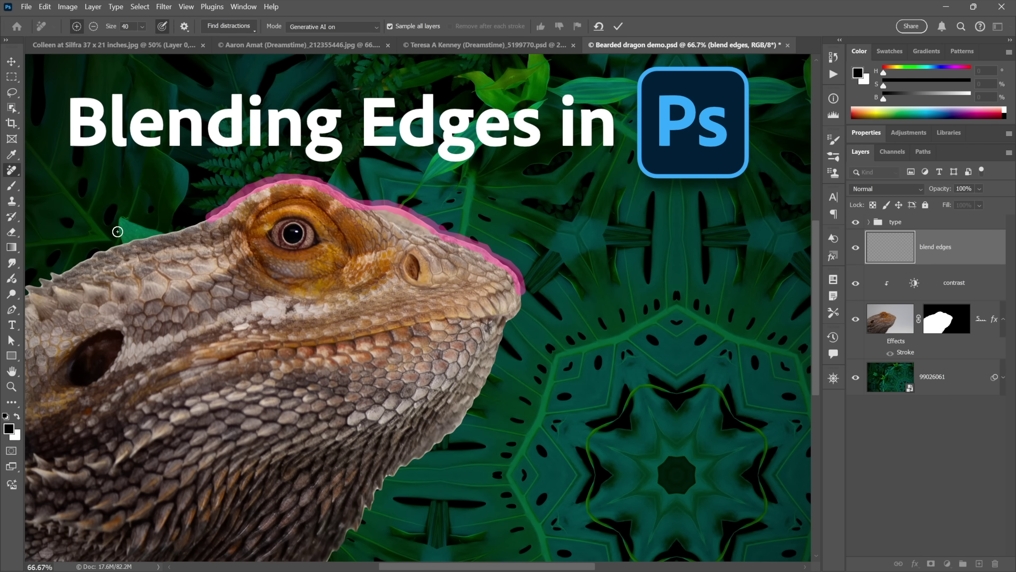
key(Return)
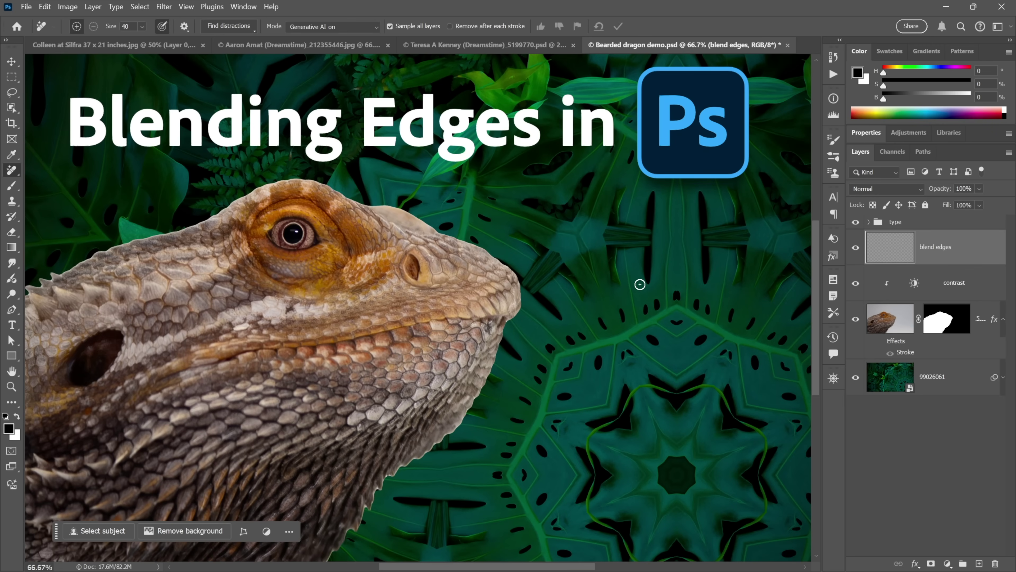
drag(939, 330, 941, 322)
Step: Load the dragon's mask as a selection and save it as a path named 'outline'
ctrl+click(940, 323)
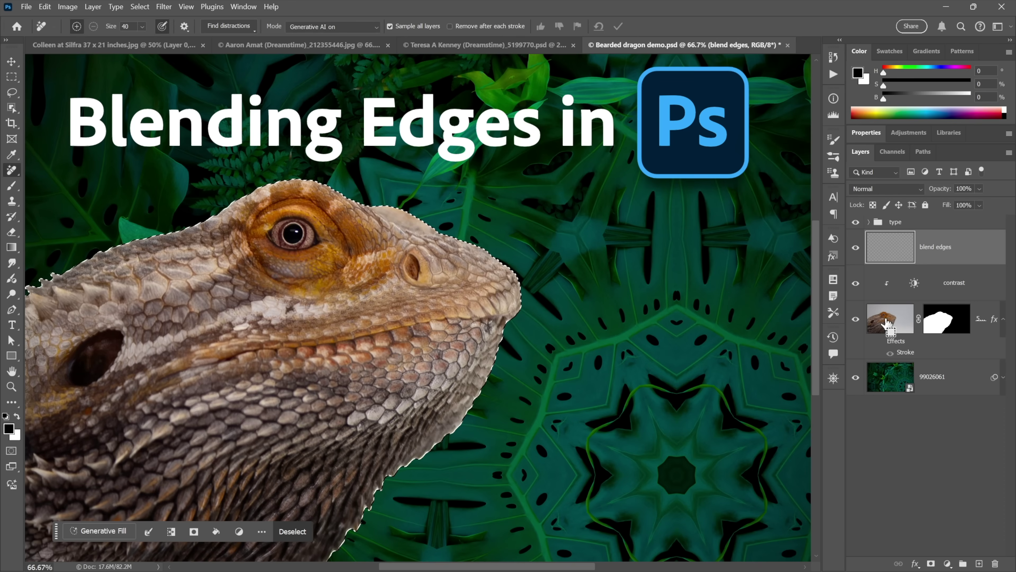
click(923, 152)
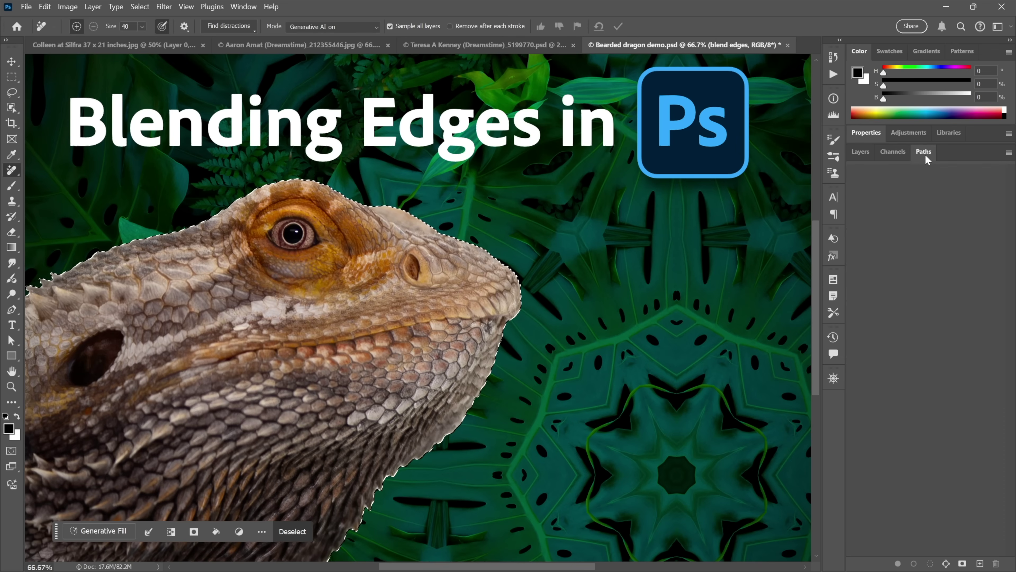
click(945, 563)
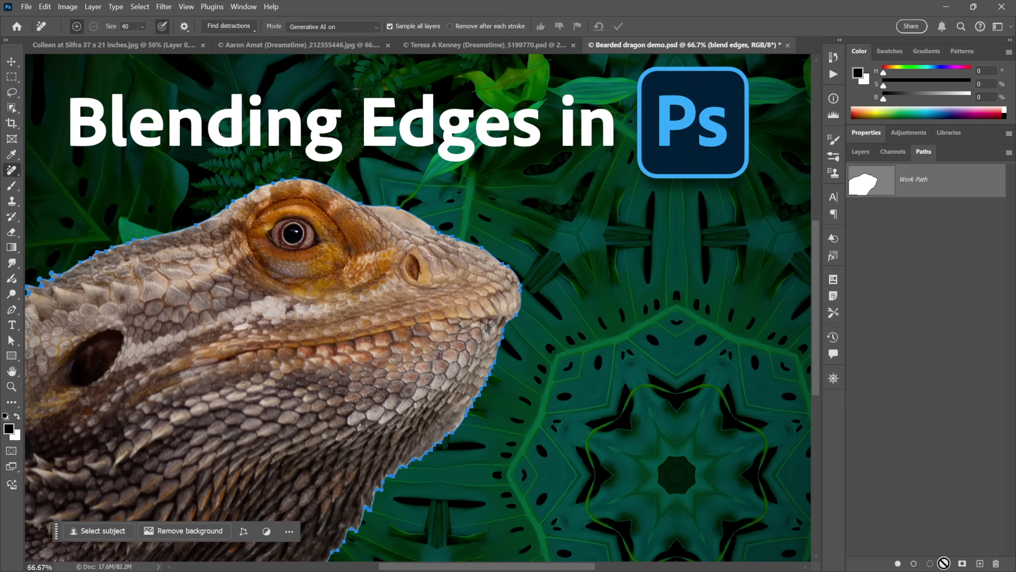
double_click(910, 179)
text(out)
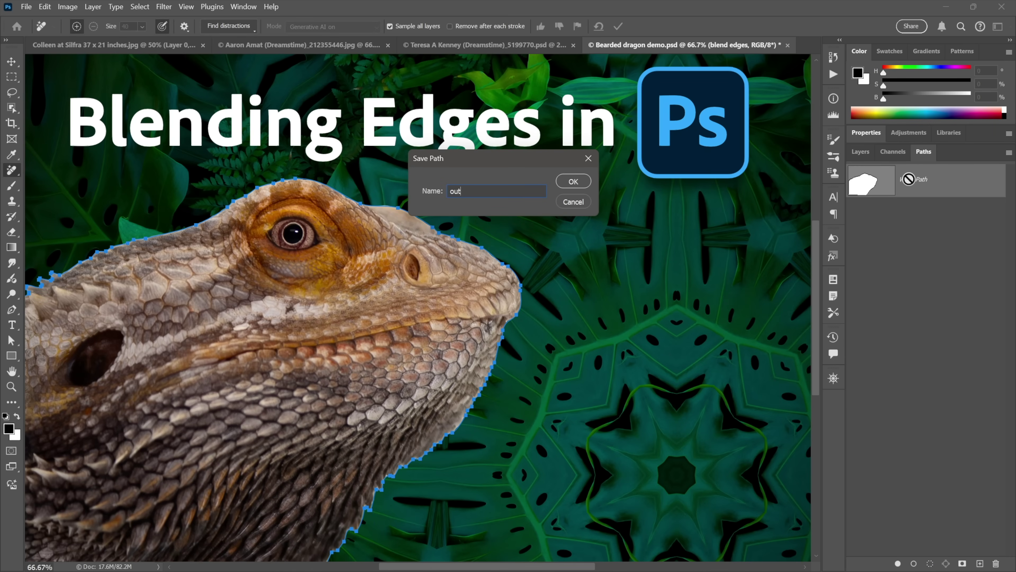
text(line)
key(Return)
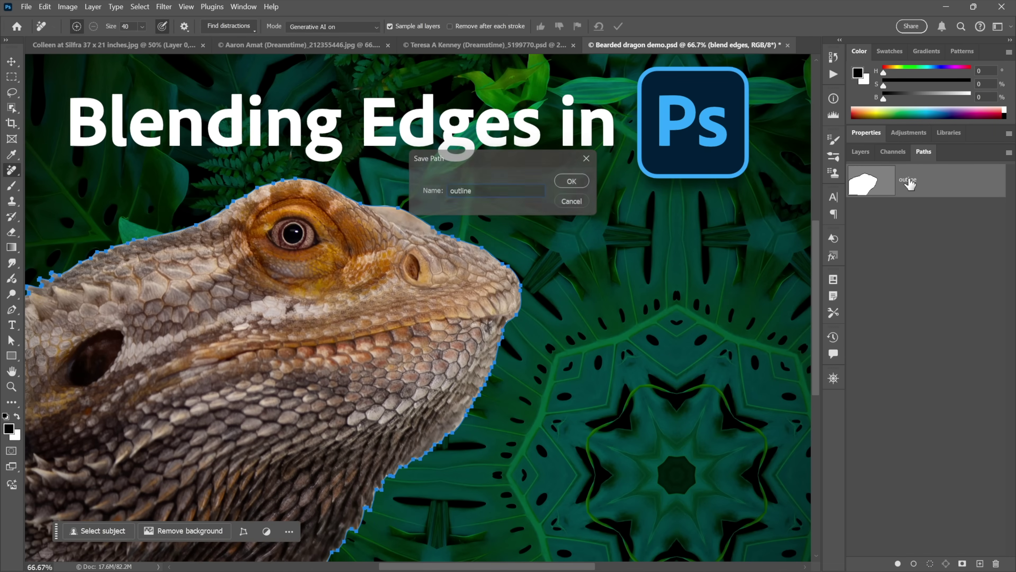
click(921, 260)
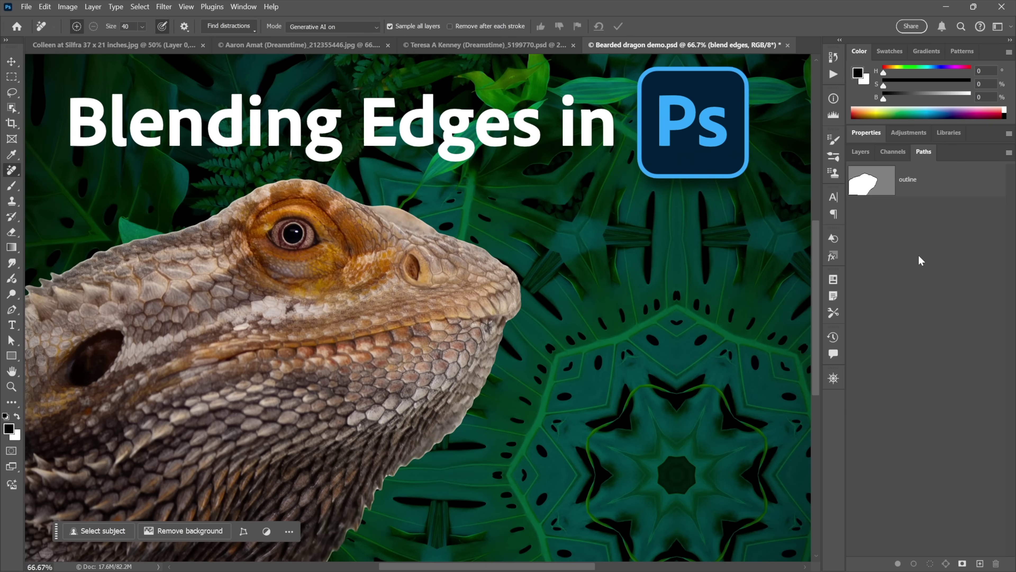
Step: Stroke the outline path with the Spot Healing Brush onto the blend edges layer
click(864, 186)
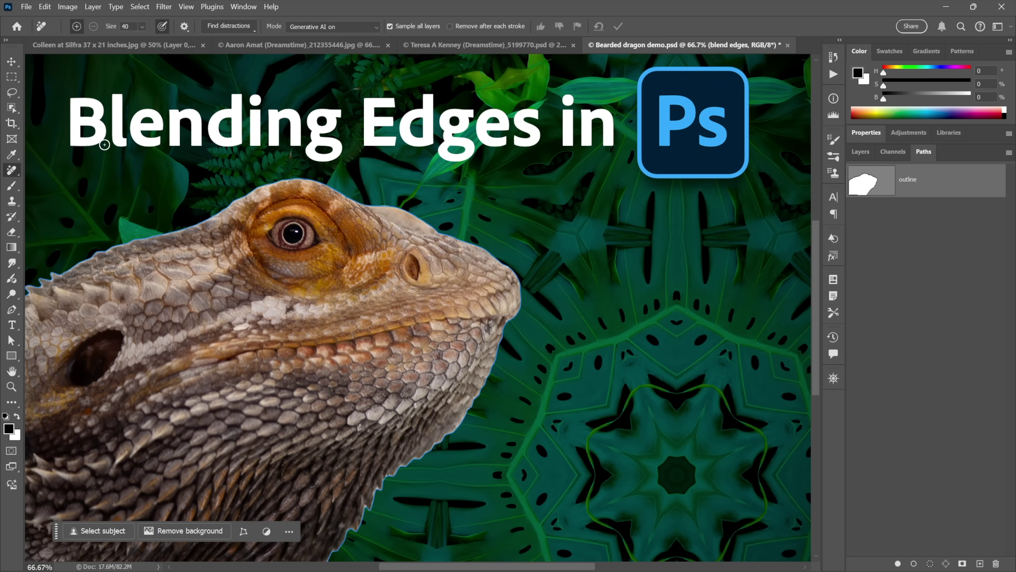
right_click(12, 172)
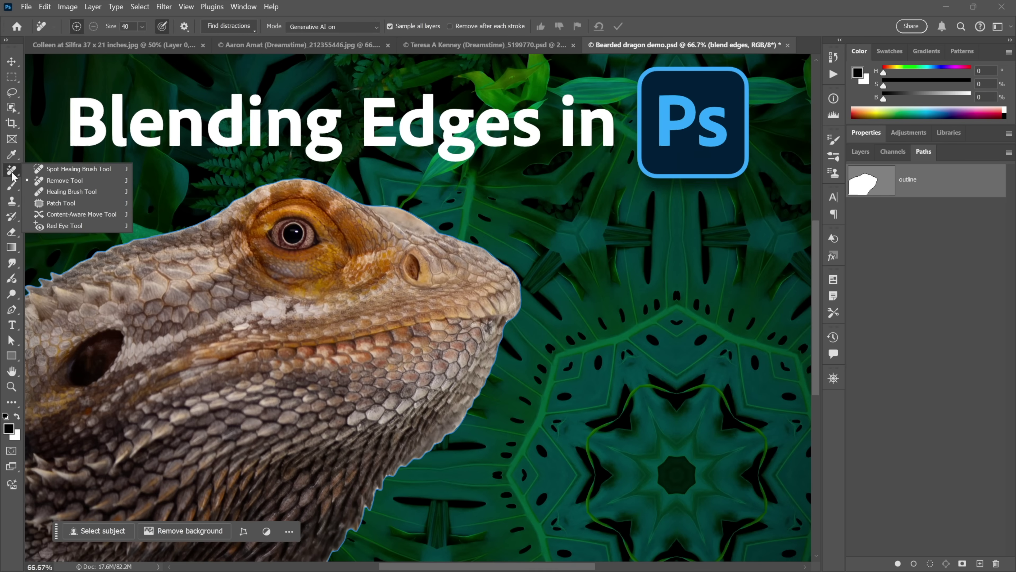
click(89, 172)
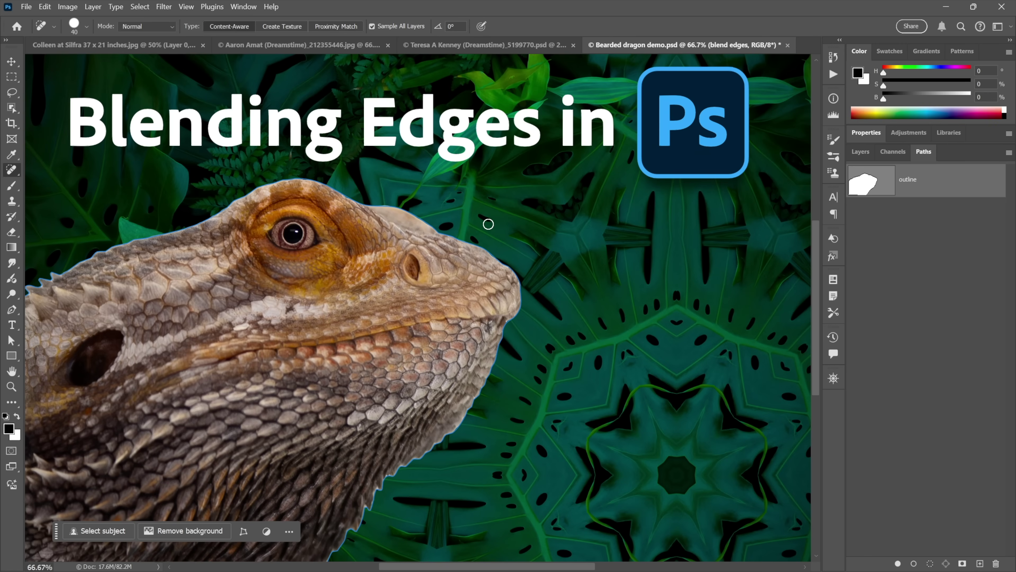
key(Return)
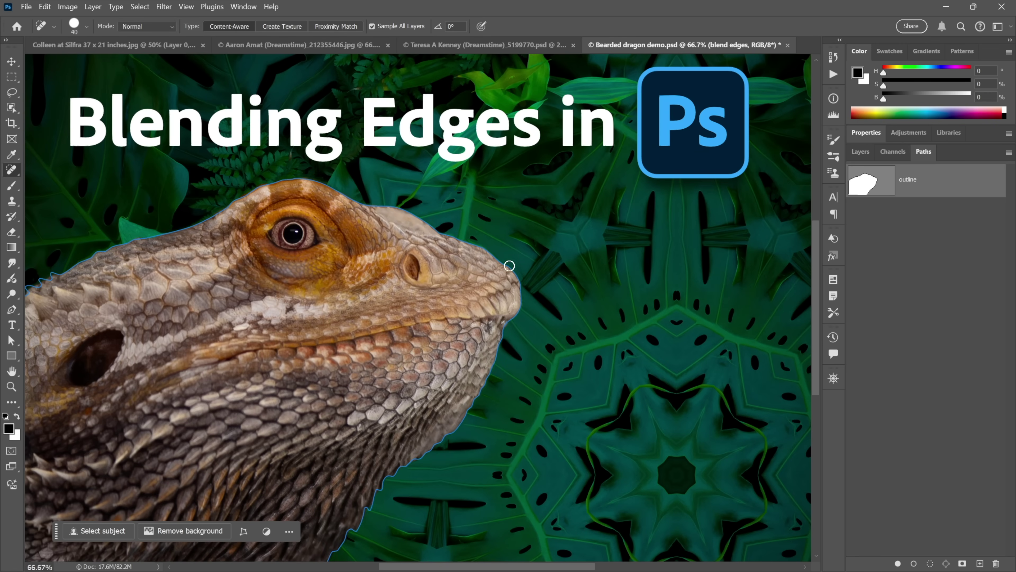
click(898, 245)
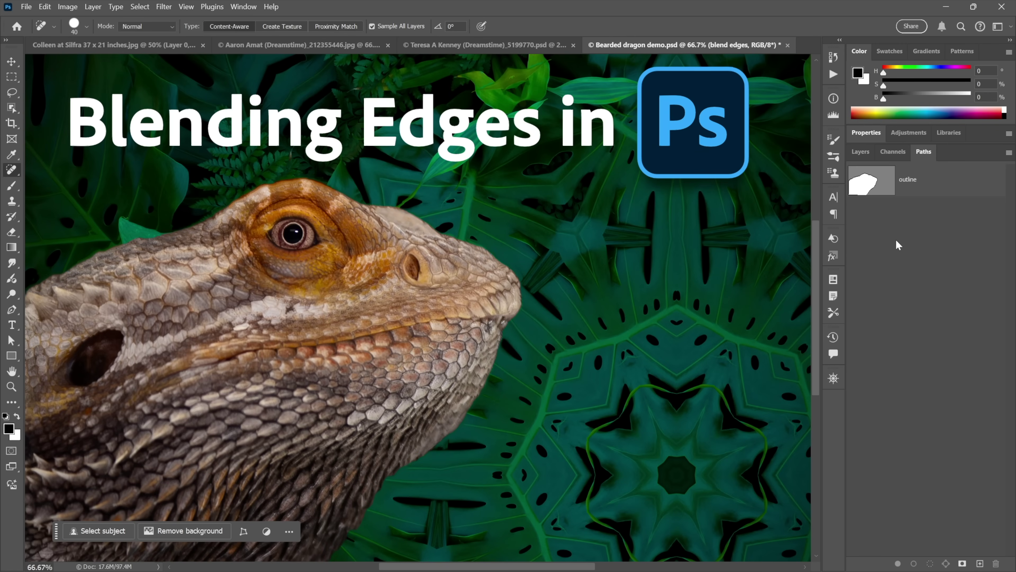
click(860, 151)
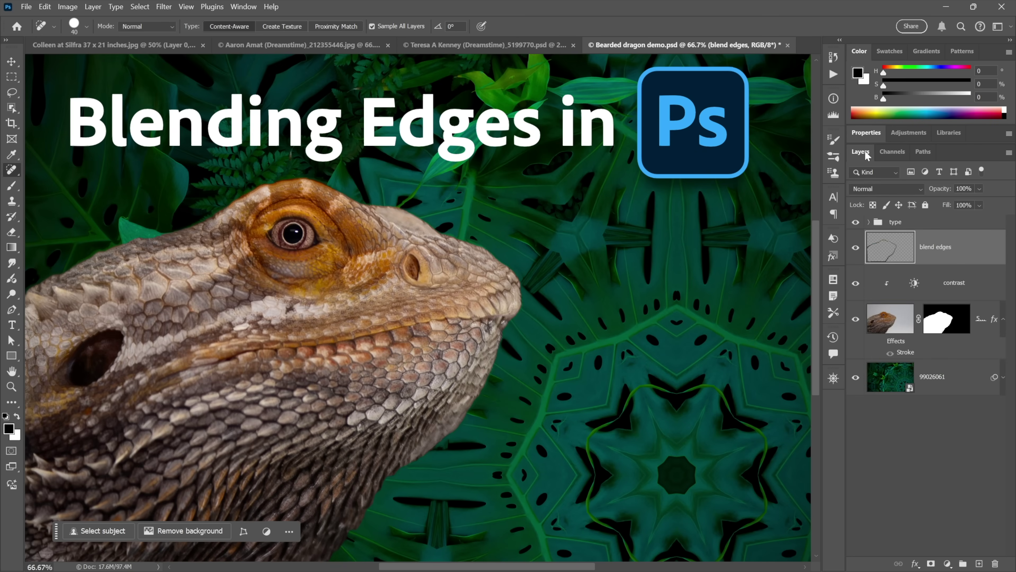
click(855, 248)
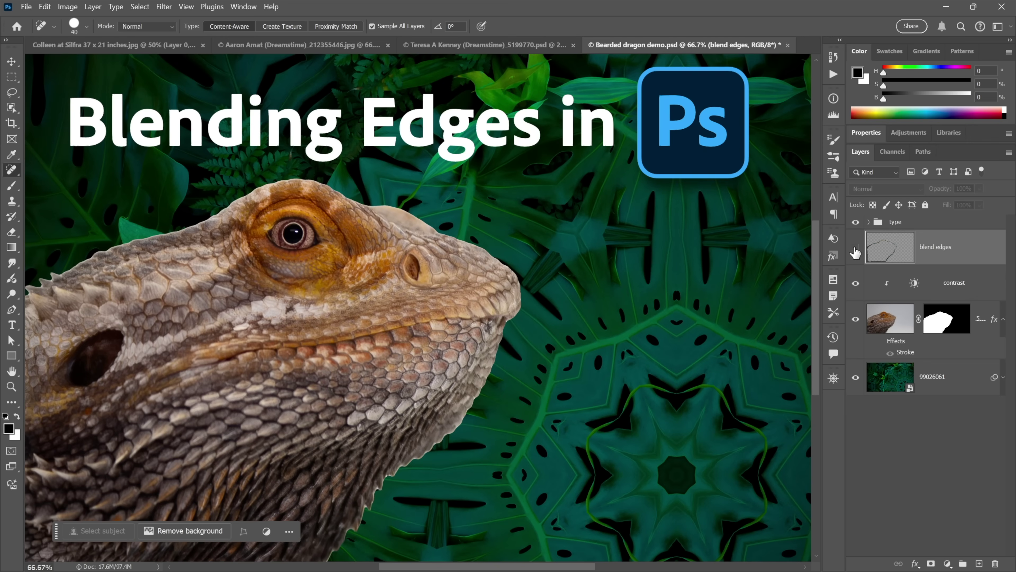
click(856, 248)
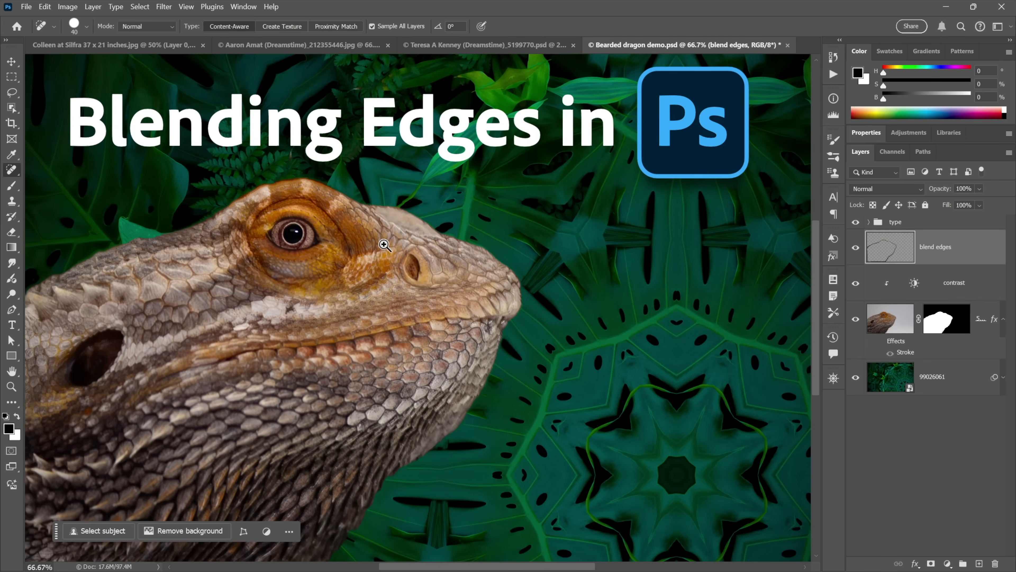
scroll(382, 243, up, 2)
mouse_move(636, 317)
mouse_down()
mouse_move(450, 200)
mouse_move(433, 165)
mouse_up()
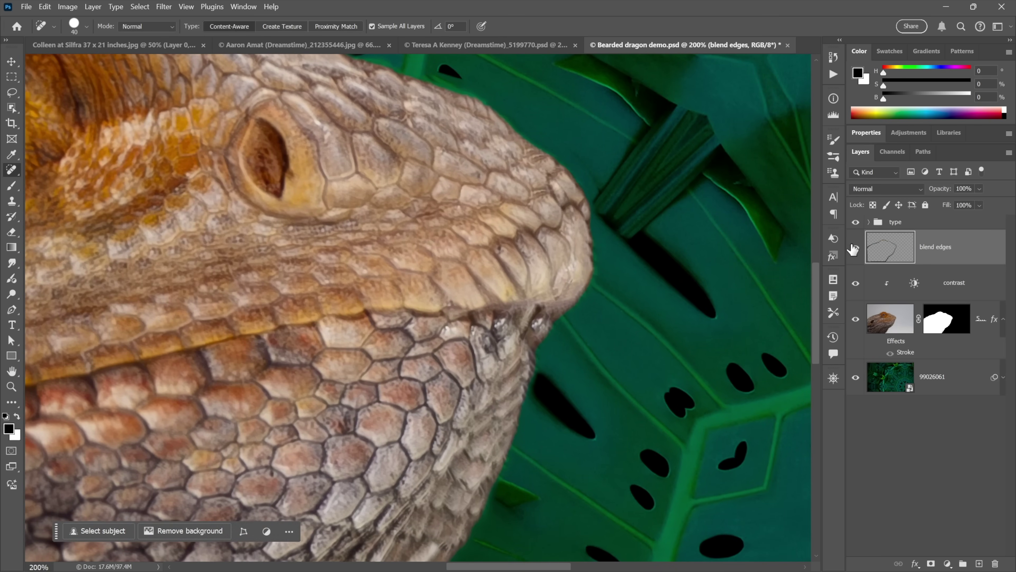
click(856, 247)
key(ctrl+0)
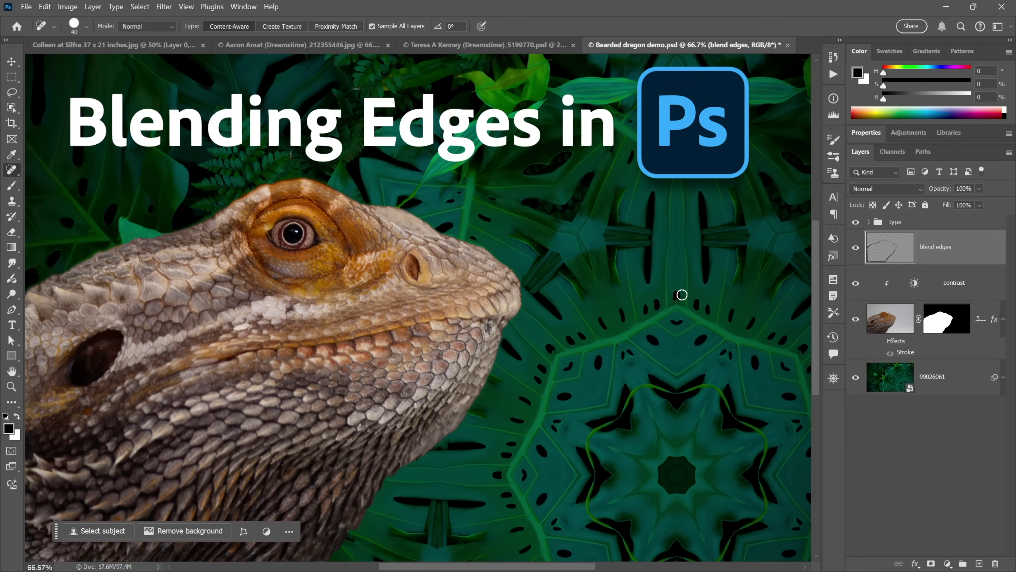
Step: Set the blend edges layer's blend mode to Screen
click(879, 191)
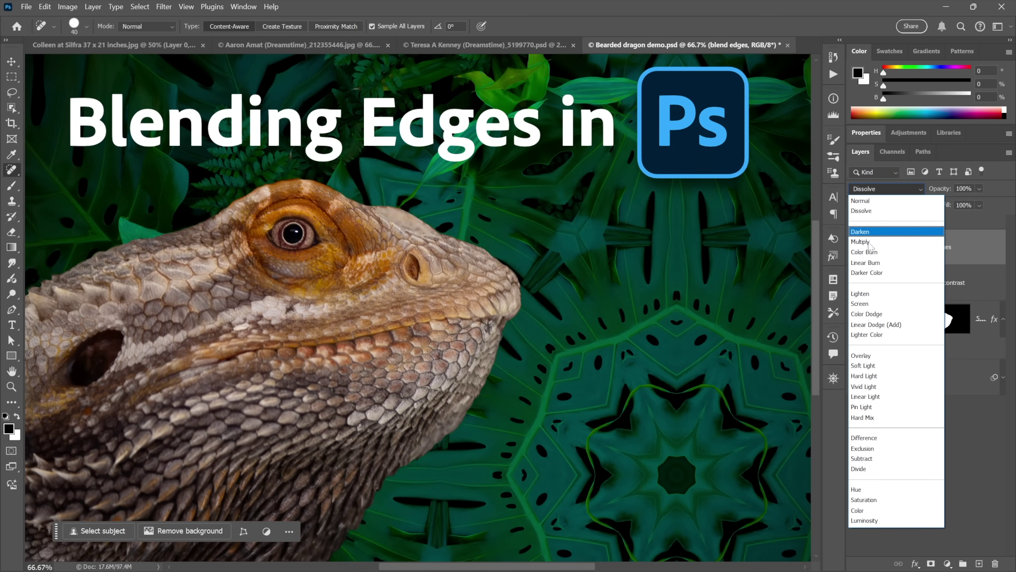
click(887, 305)
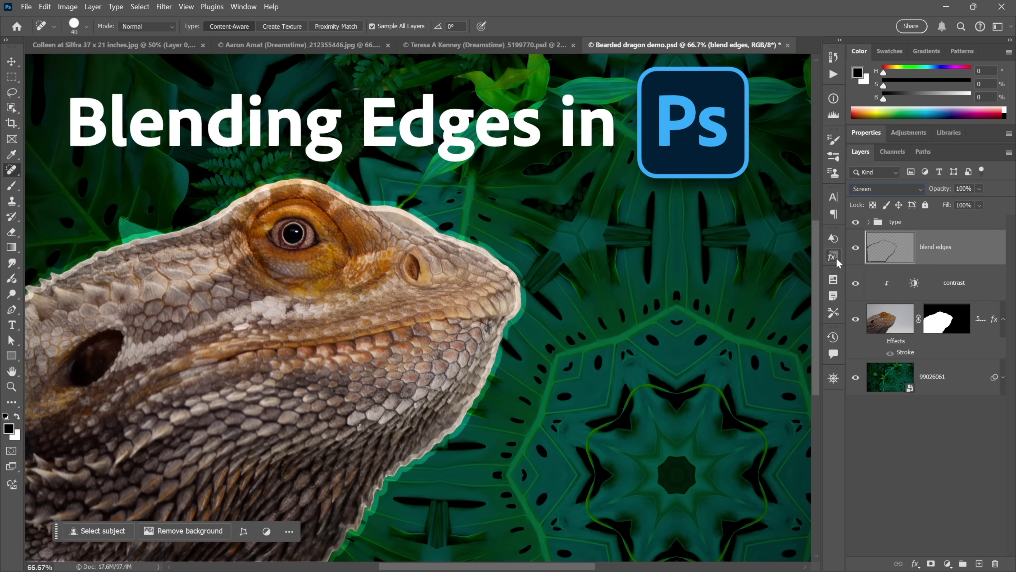
Step: Hide the blend edges layer and add a new empty layer named 'remove tool'
click(856, 248)
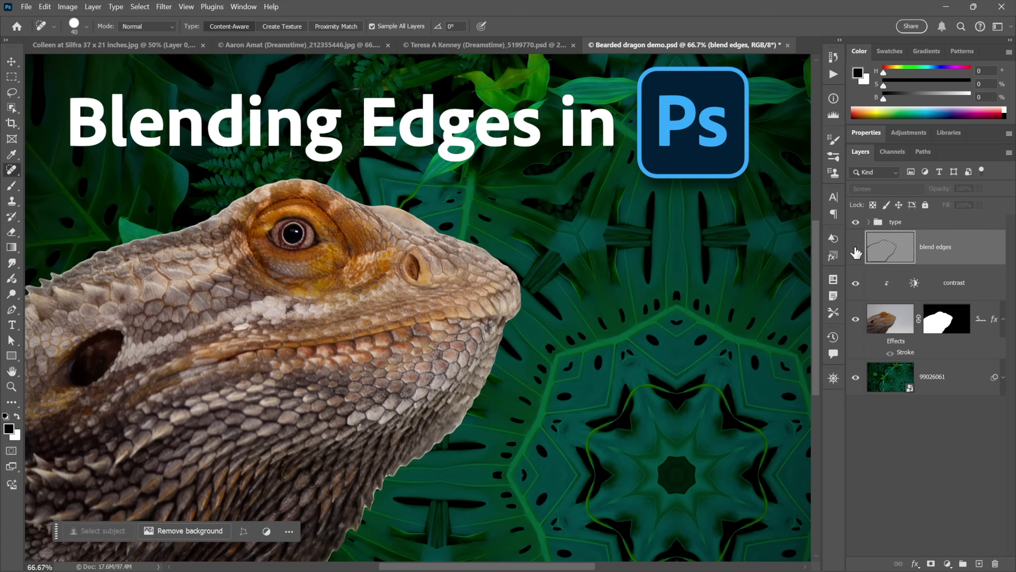
key(ctrl+shift+n)
text(rem)
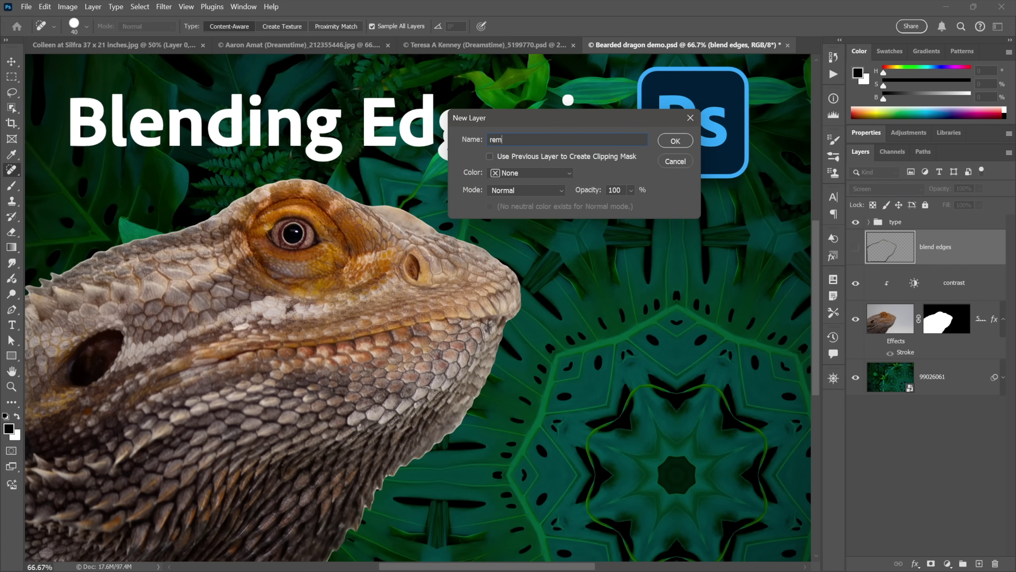
text(ove tool)
key(Return)
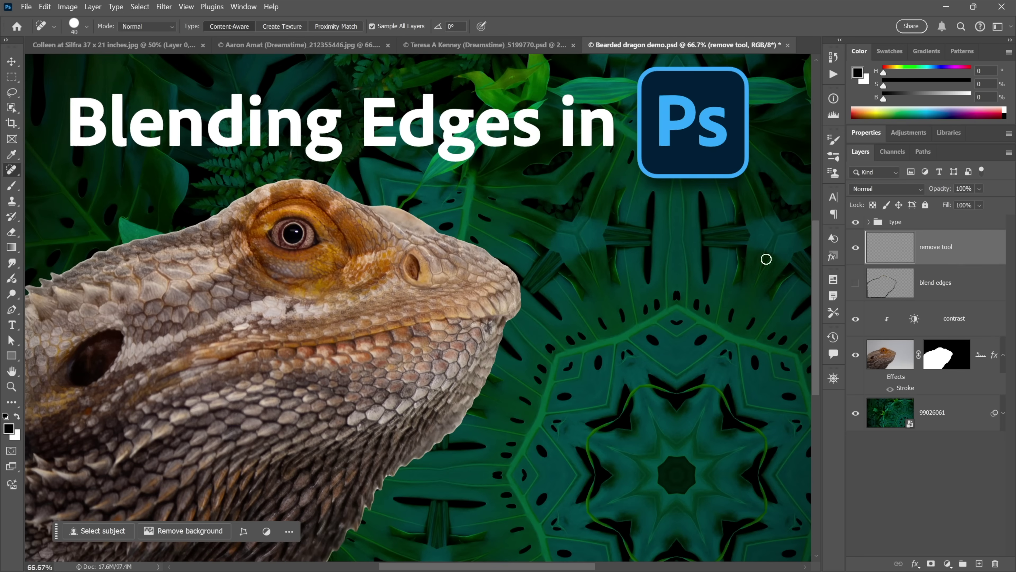
Step: Switch to the Remove tool and show the outline path in the Paths panel
right_click(11, 170)
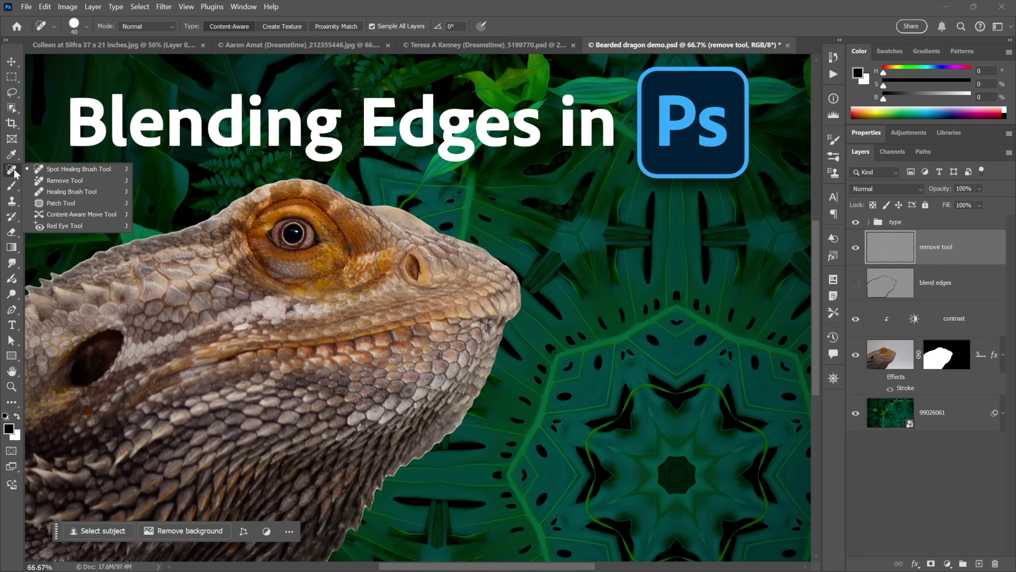
click(89, 180)
click(923, 151)
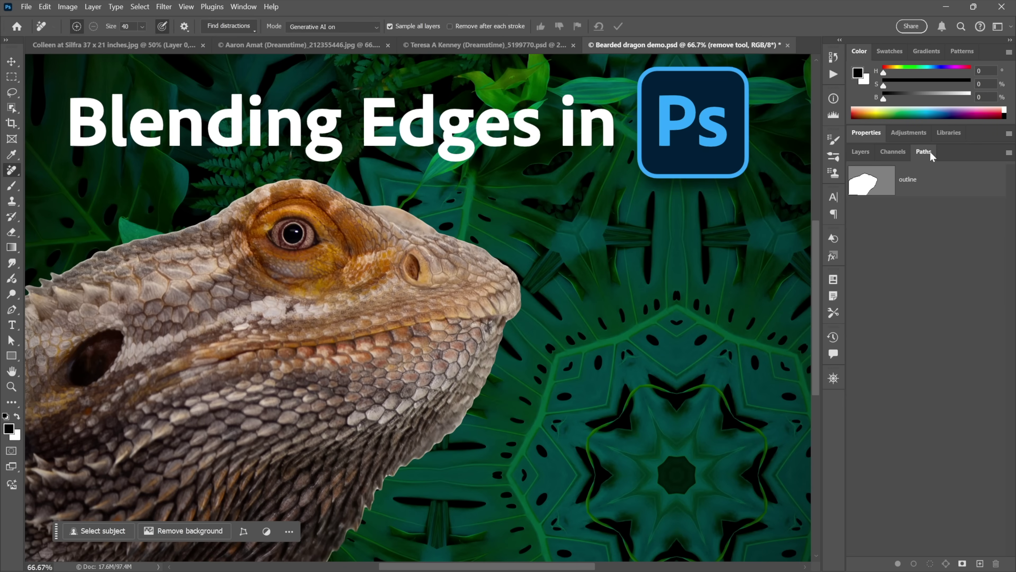
click(874, 195)
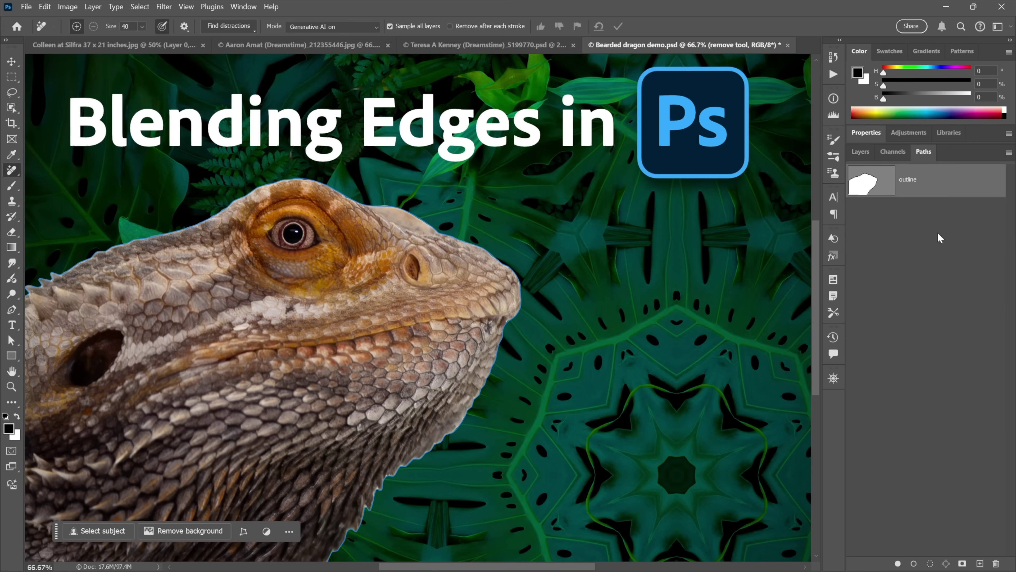
Step: Start a Healing Brush Stroke Path on the outline, cancel it, and return to Layers
click(1009, 152)
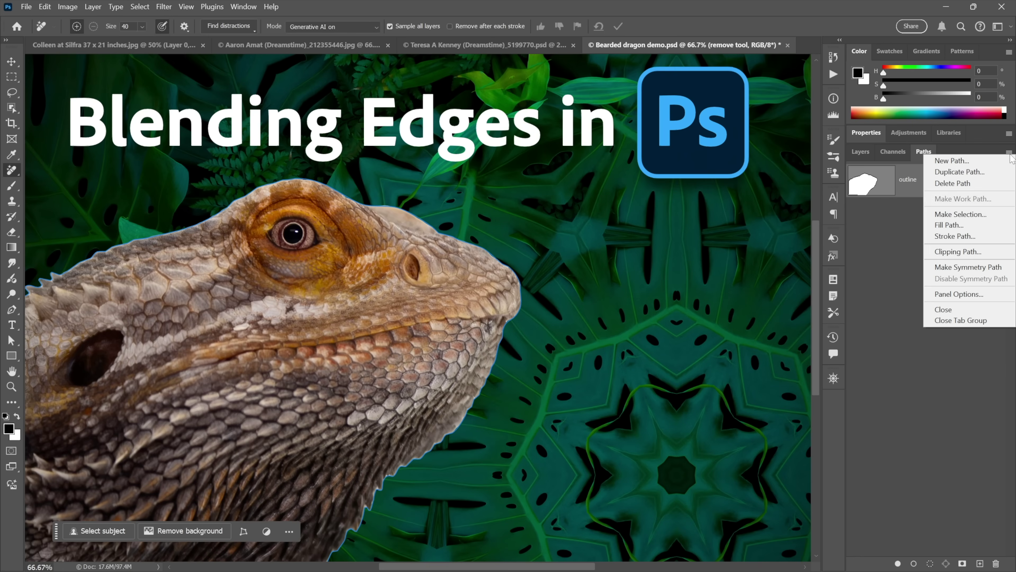
click(980, 236)
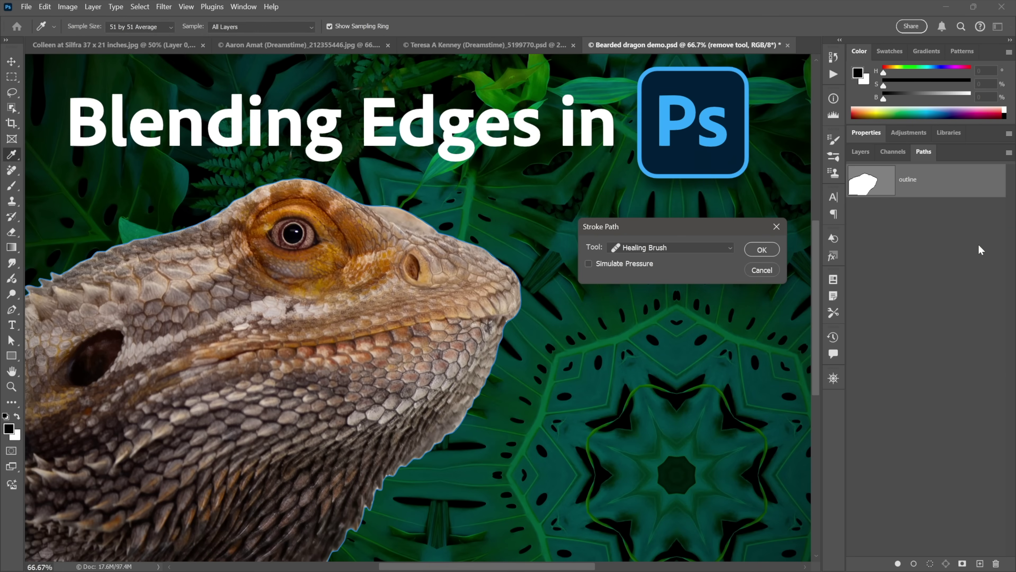
click(694, 251)
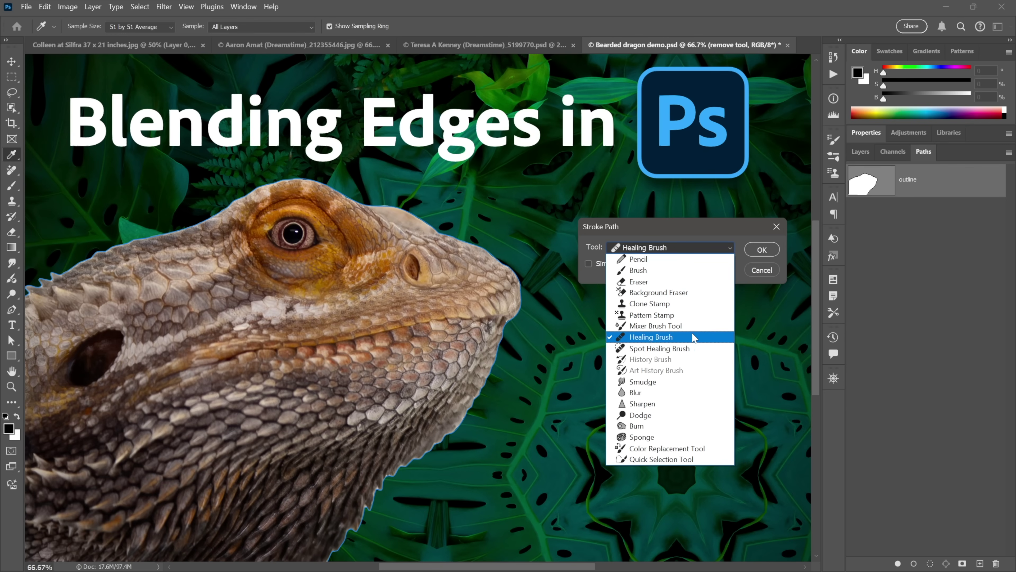
click(737, 273)
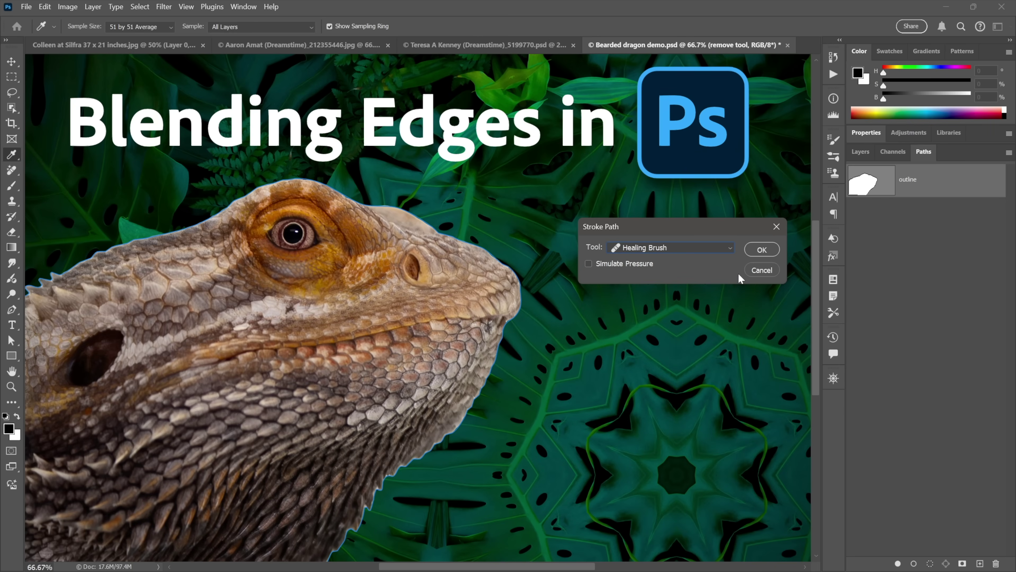
key(Return)
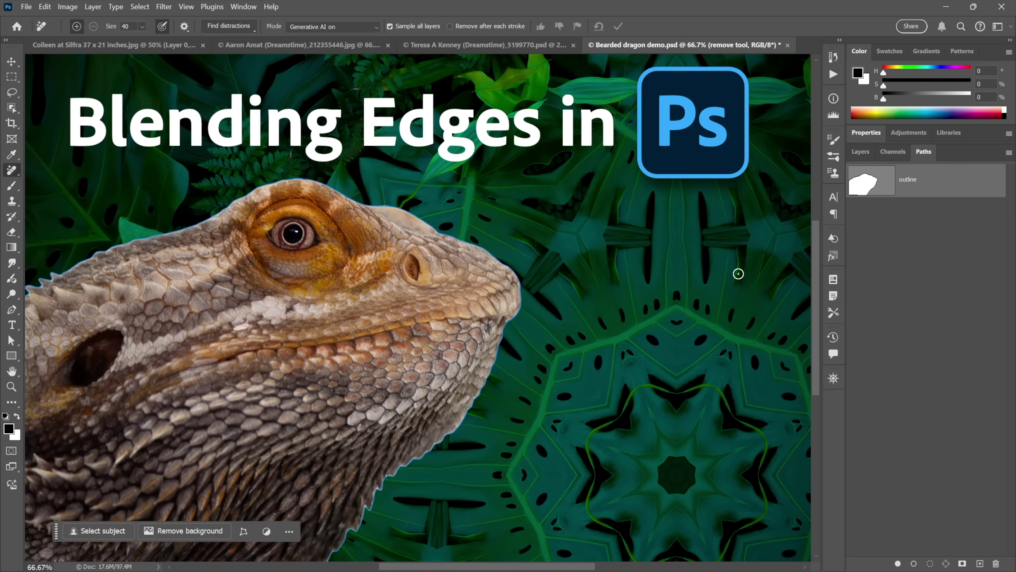
click(901, 236)
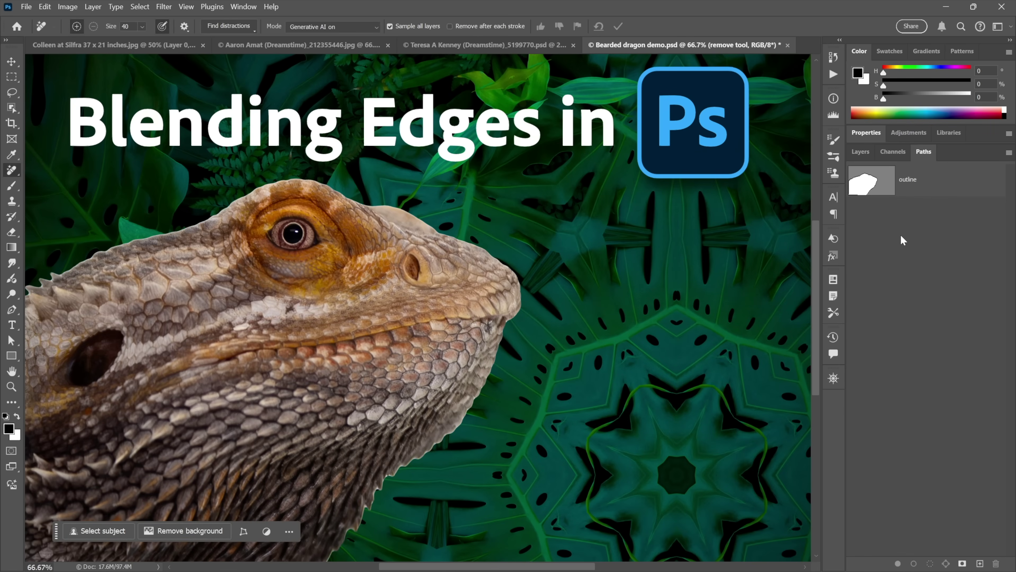
click(861, 154)
Step: Load the dragon's mask as a selection and convert it to a 20 px border
drag(955, 367, 952, 363)
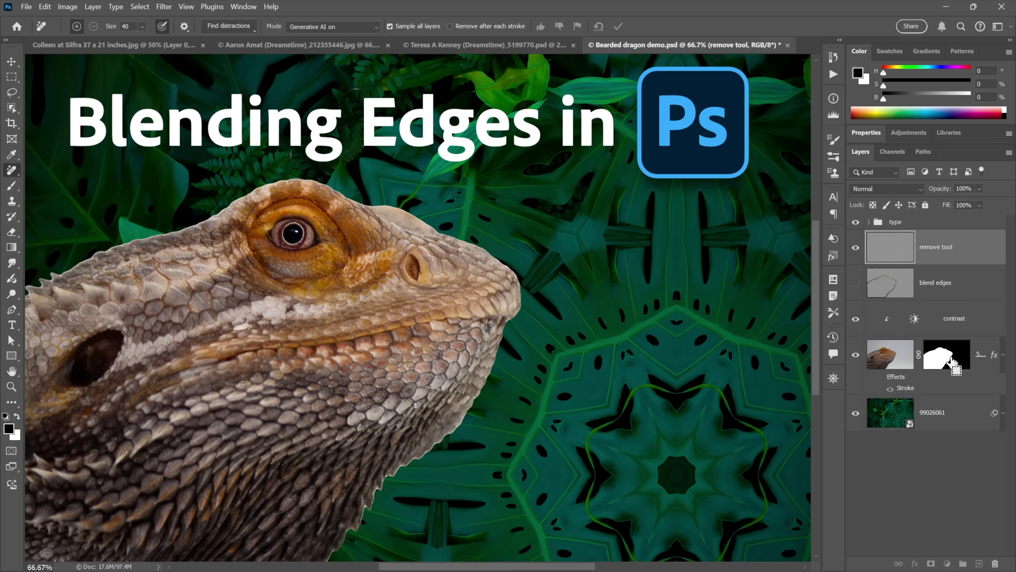
ctrl+click(952, 362)
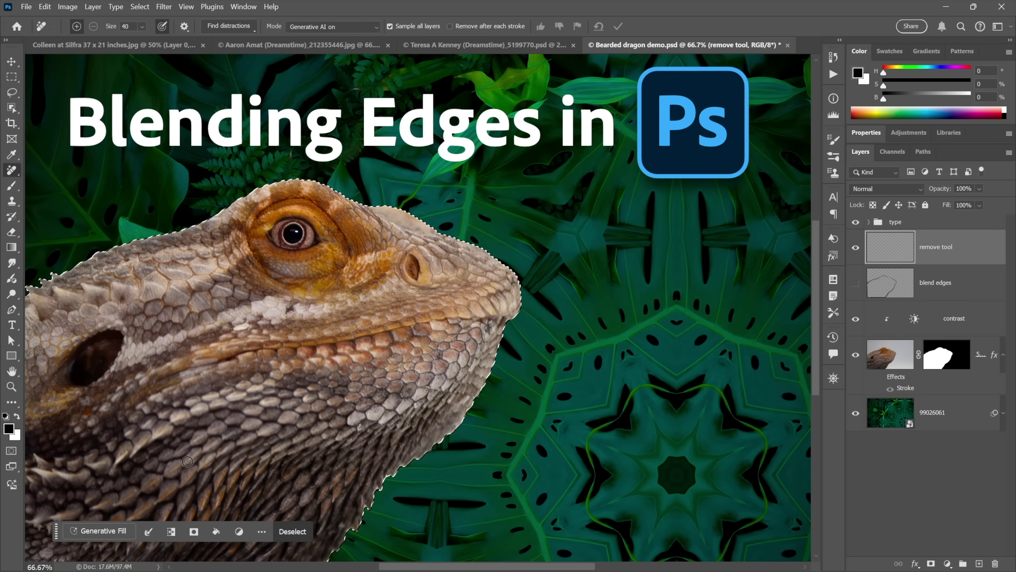
click(146, 535)
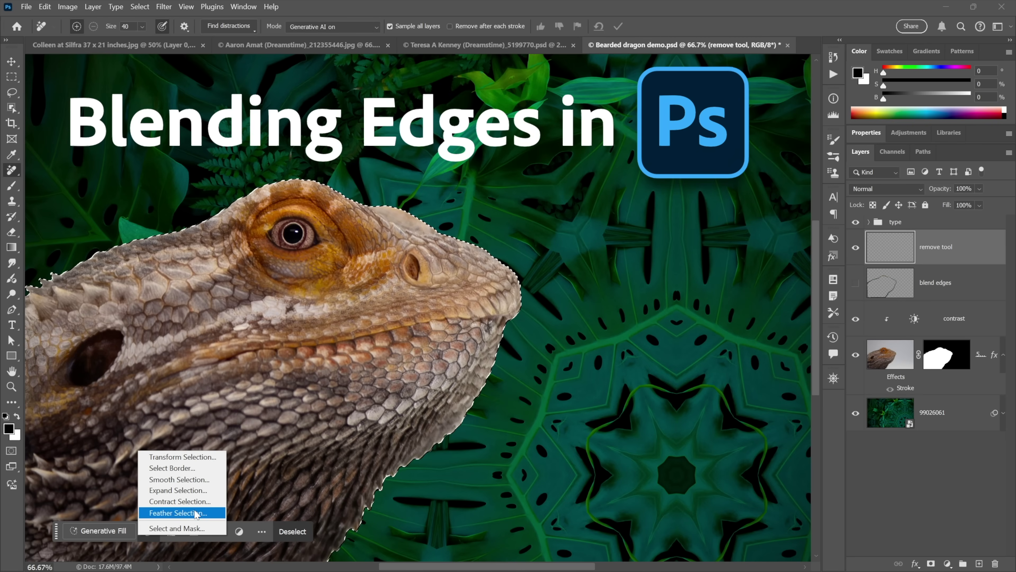
click(206, 472)
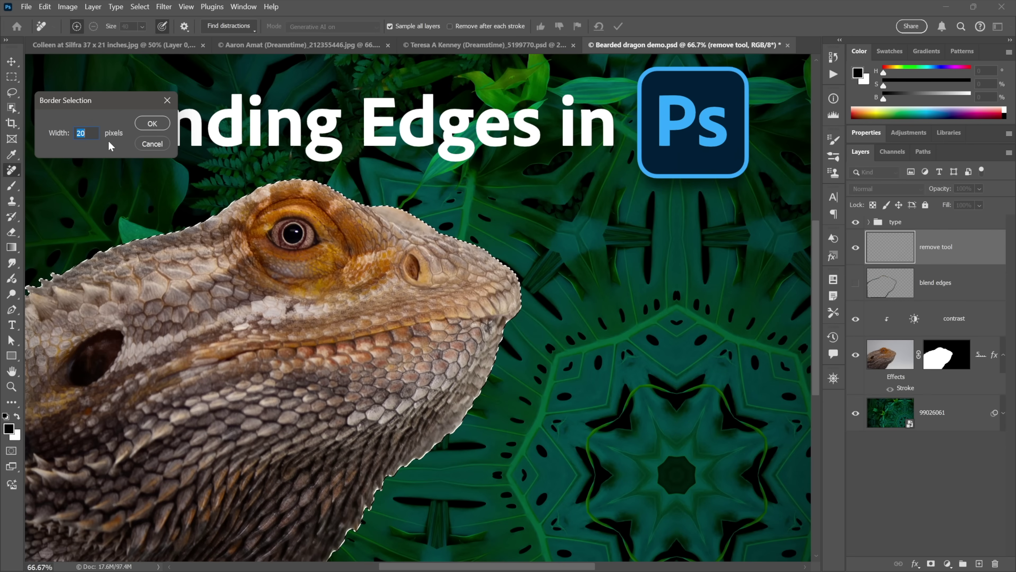
click(152, 123)
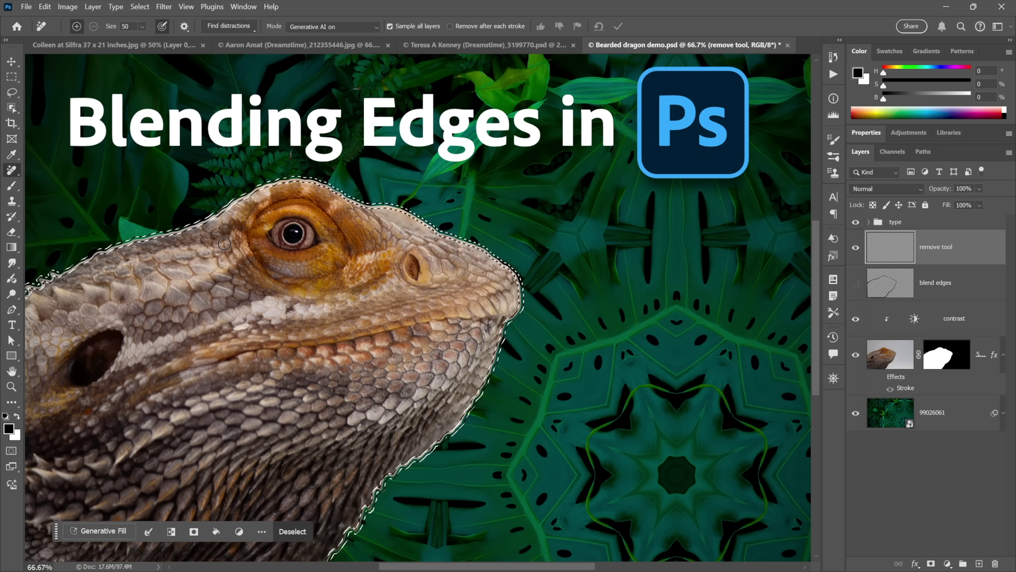
Step: At brush size 125, paint the Remove tool along the snout, head top and lower jaw edges
key(bracketright)
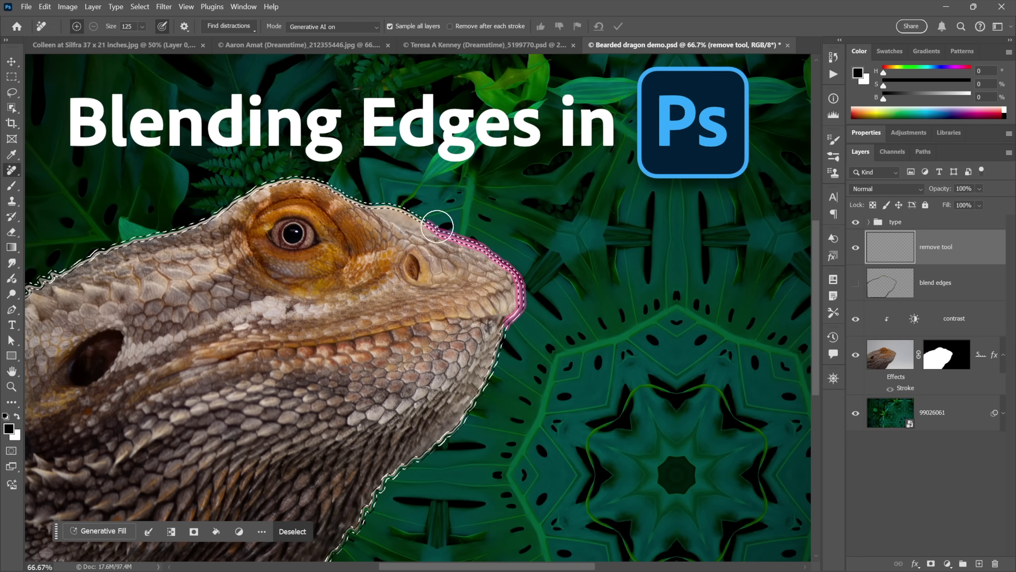
drag(437, 226, 413, 213)
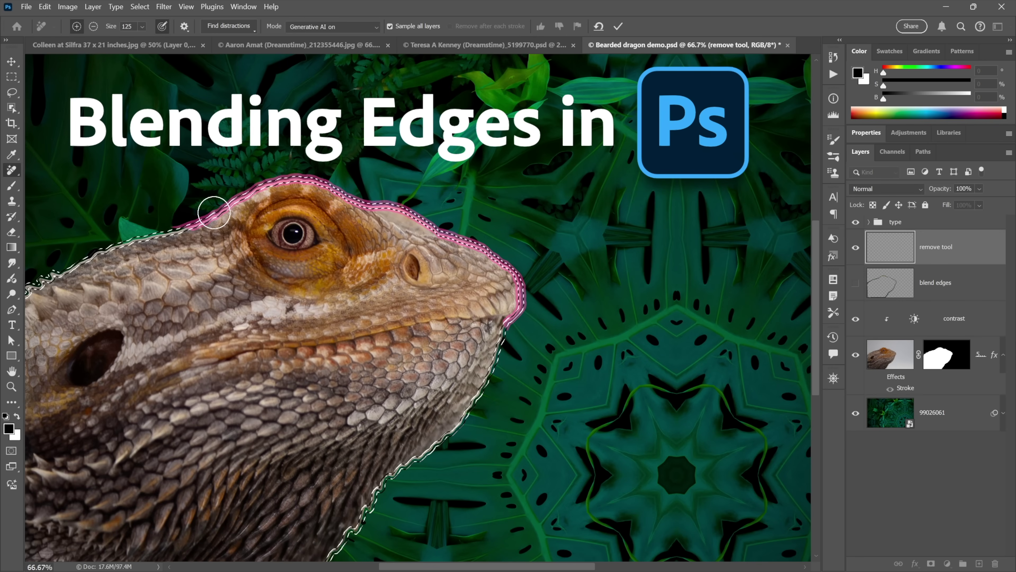
scroll(167, 227, down, 1)
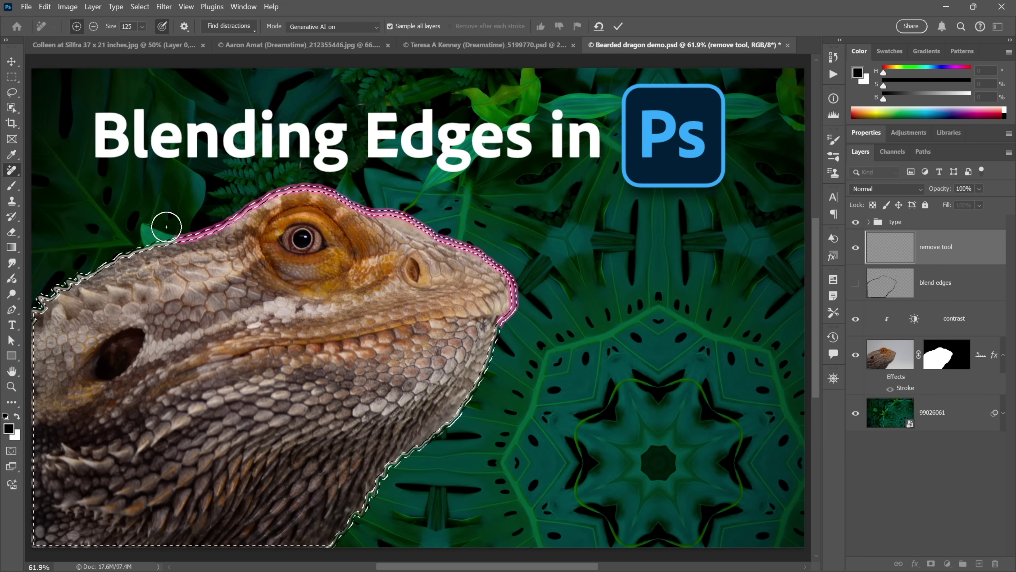
drag(85, 269, 35, 311)
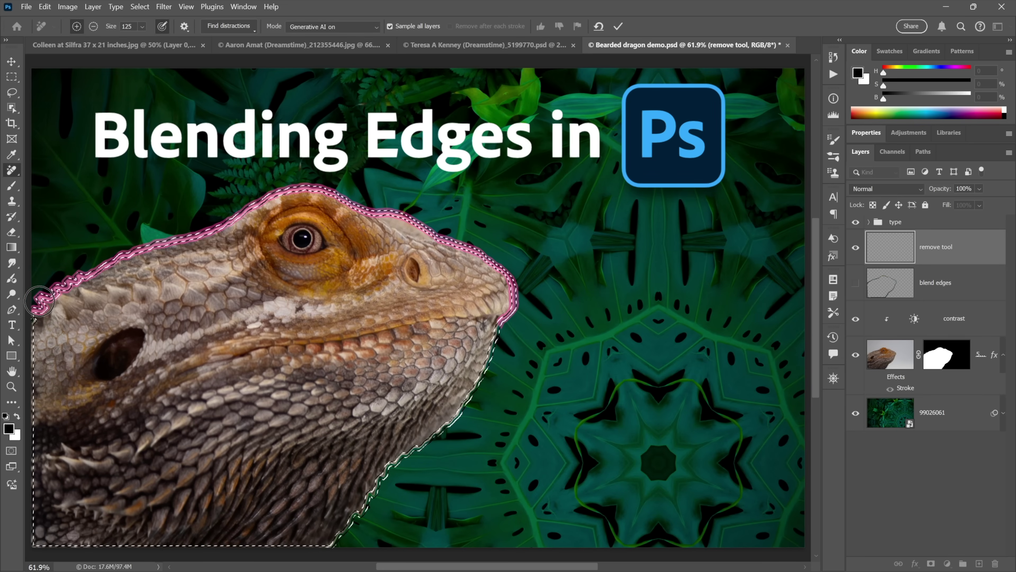
mouse_move(340, 545)
mouse_down()
mouse_move(401, 454)
mouse_move(468, 404)
mouse_move(515, 300)
mouse_up()
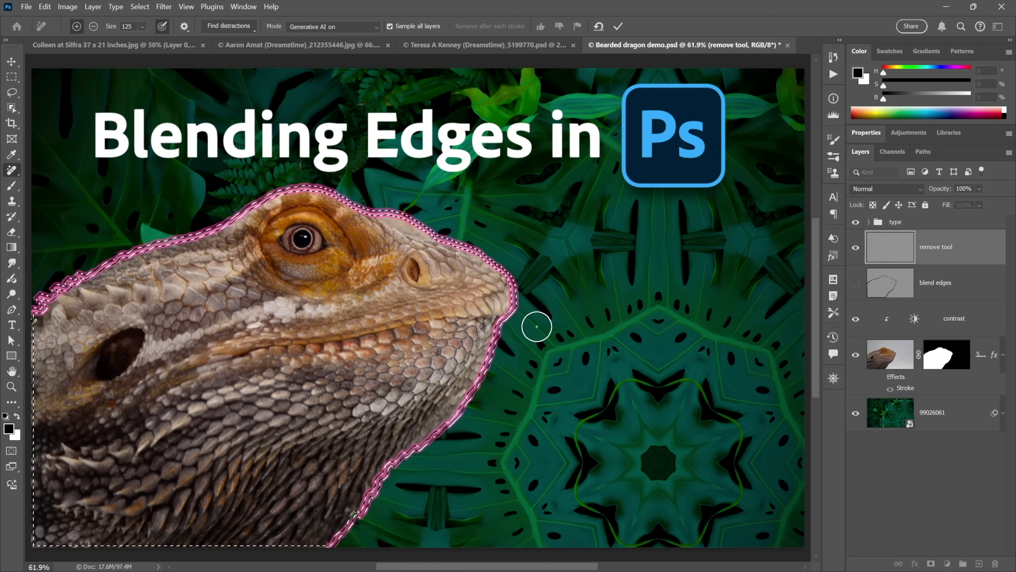
Step: Drop the selection, zoom to 66.67% and touch up the edge near the jaw
key(ctrl+d)
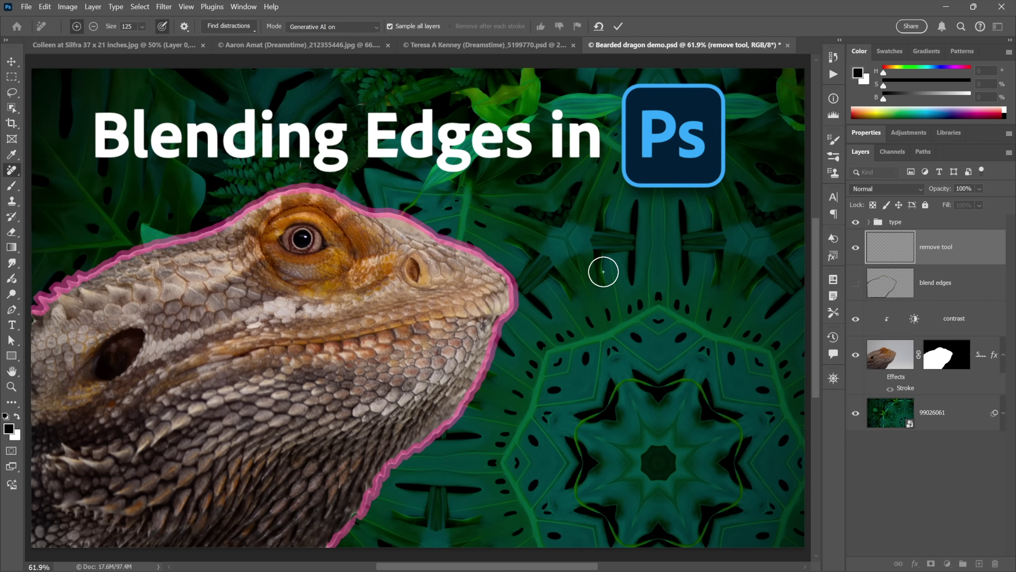
key(ctrl+plus)
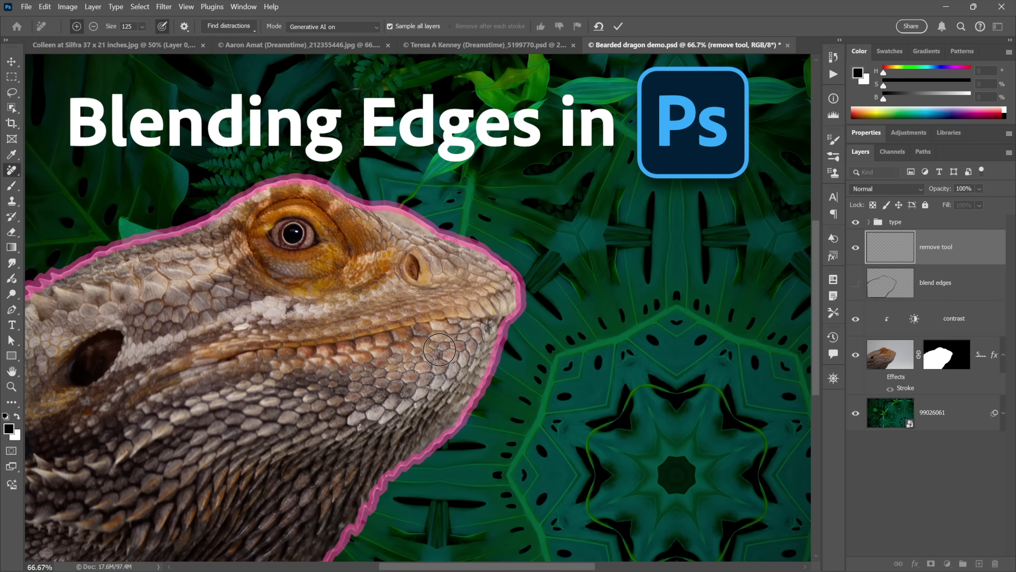
drag(679, 362, 677, 358)
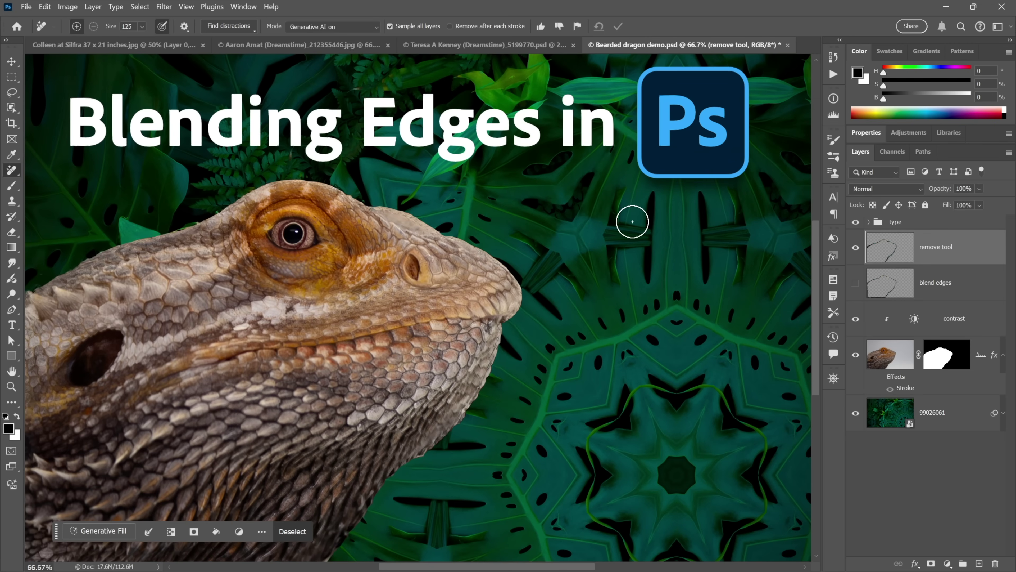
key(m)
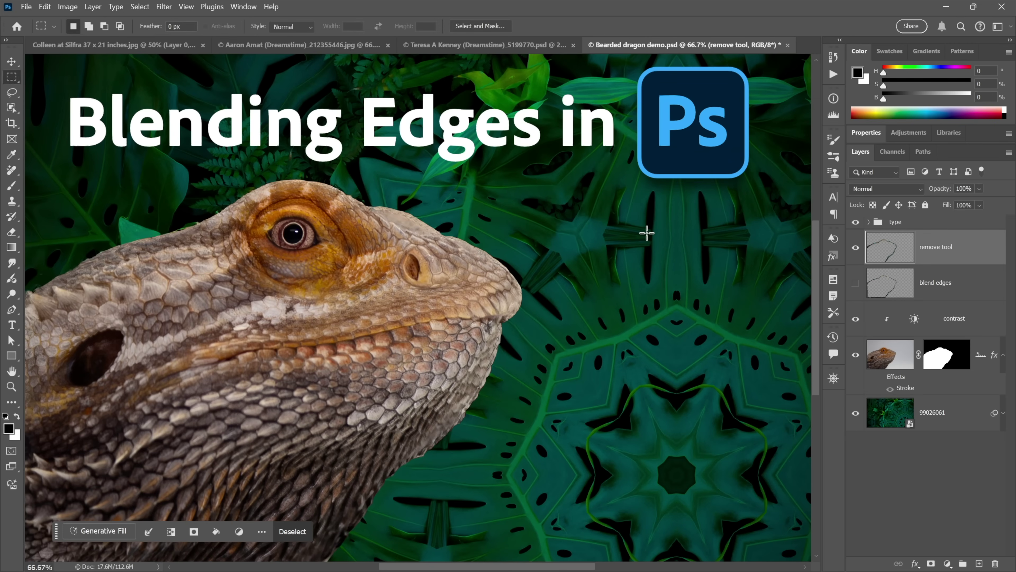
click(856, 250)
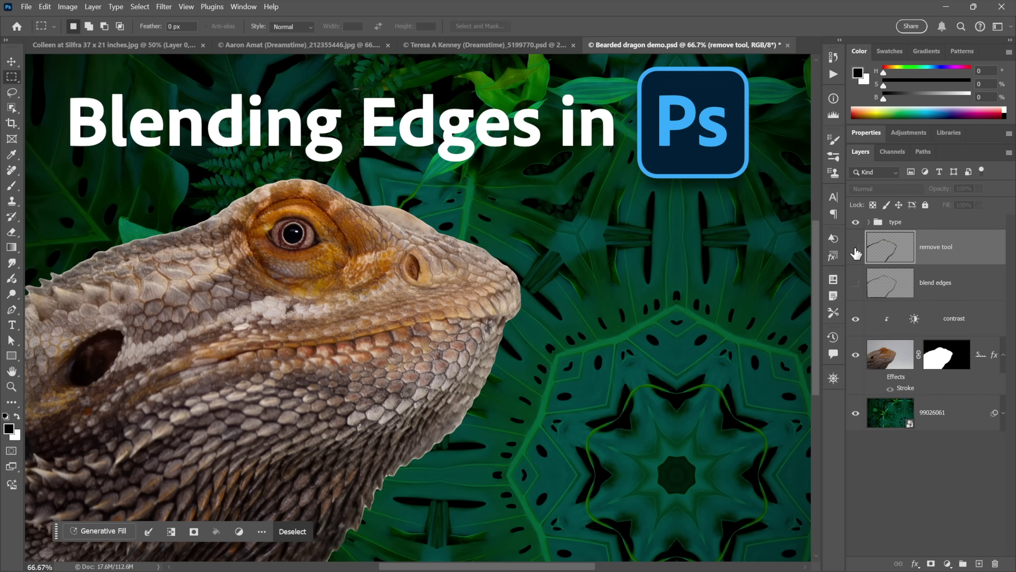
click(856, 250)
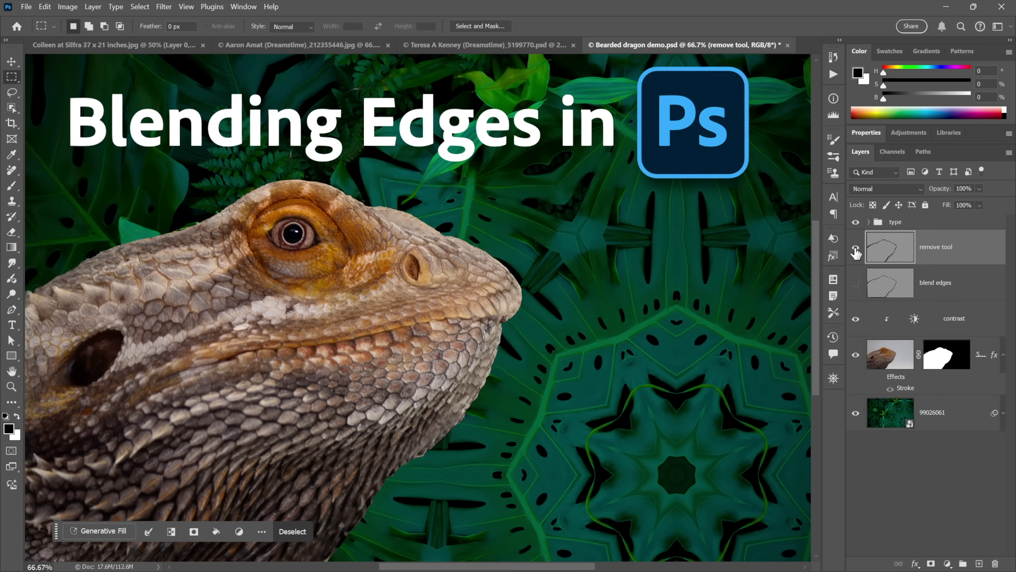
ctrl+click(511, 295)
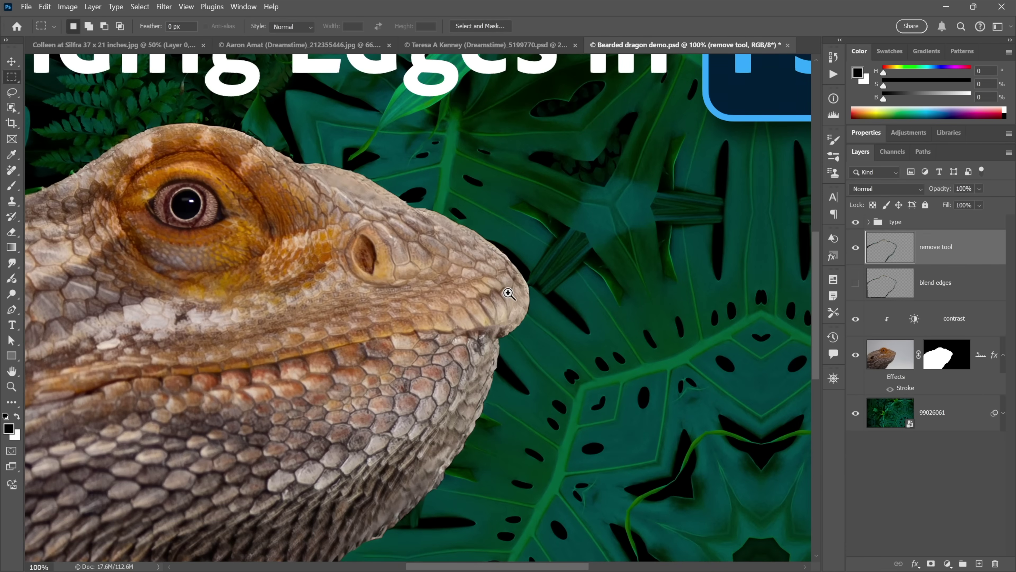
ctrl+click(509, 294)
drag(504, 291, 534, 199)
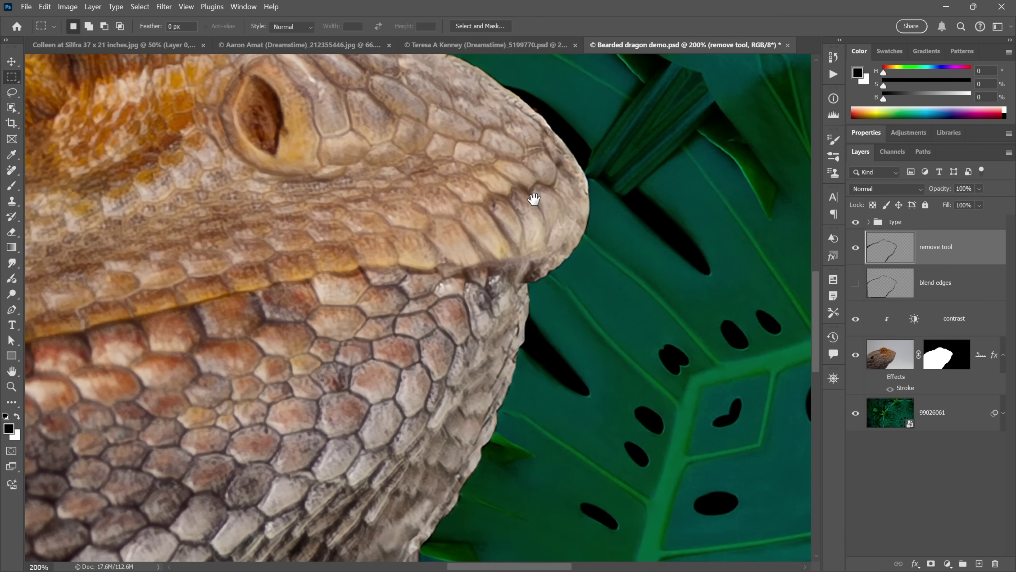
click(856, 248)
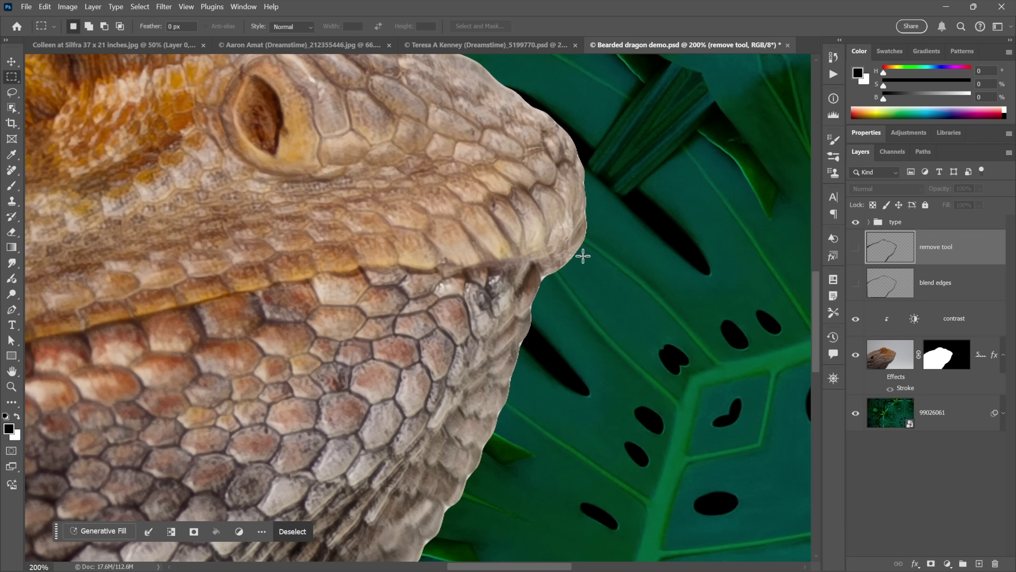
click(855, 248)
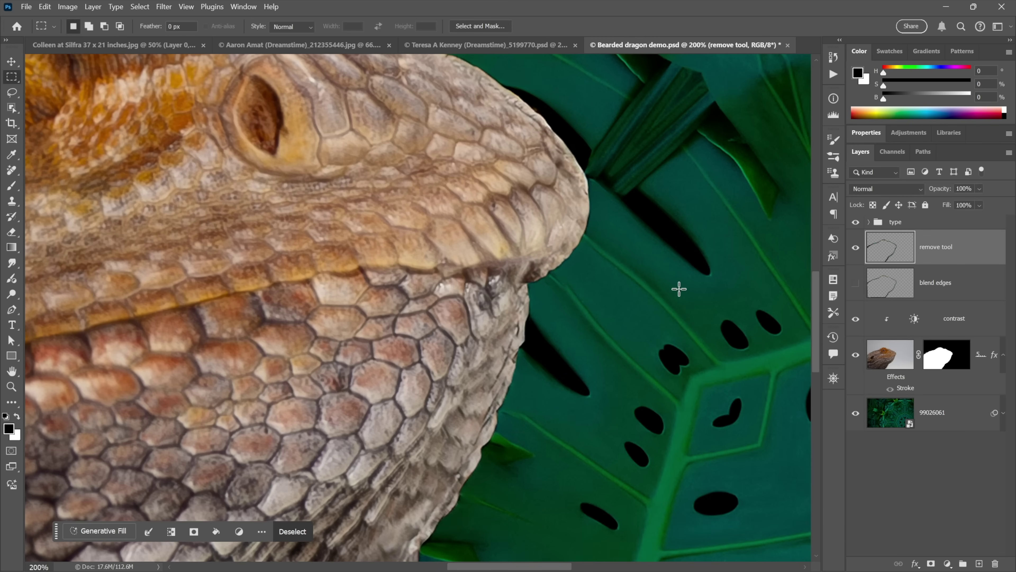
key(ctrl+minus)
key(ctrl+minus)
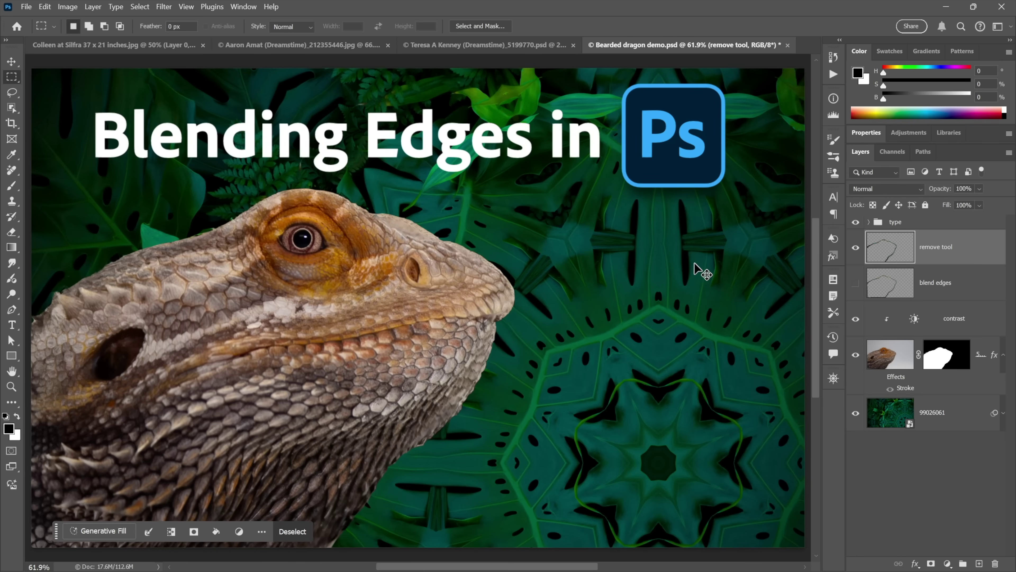